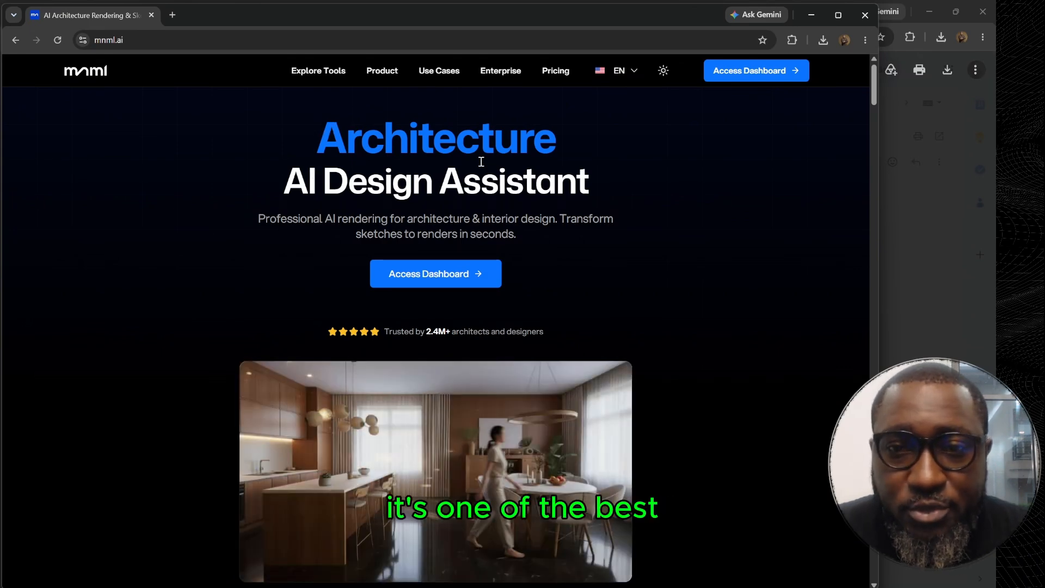
pyautogui.moveTo(593, 186); pyautogui.dragTo(323, 143)
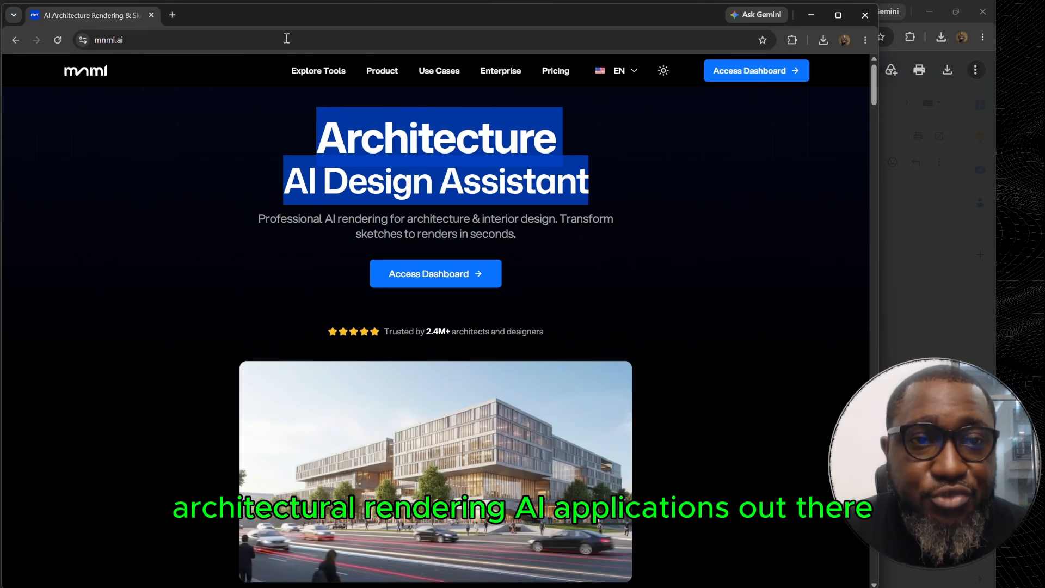
pyautogui.click(600, 165)
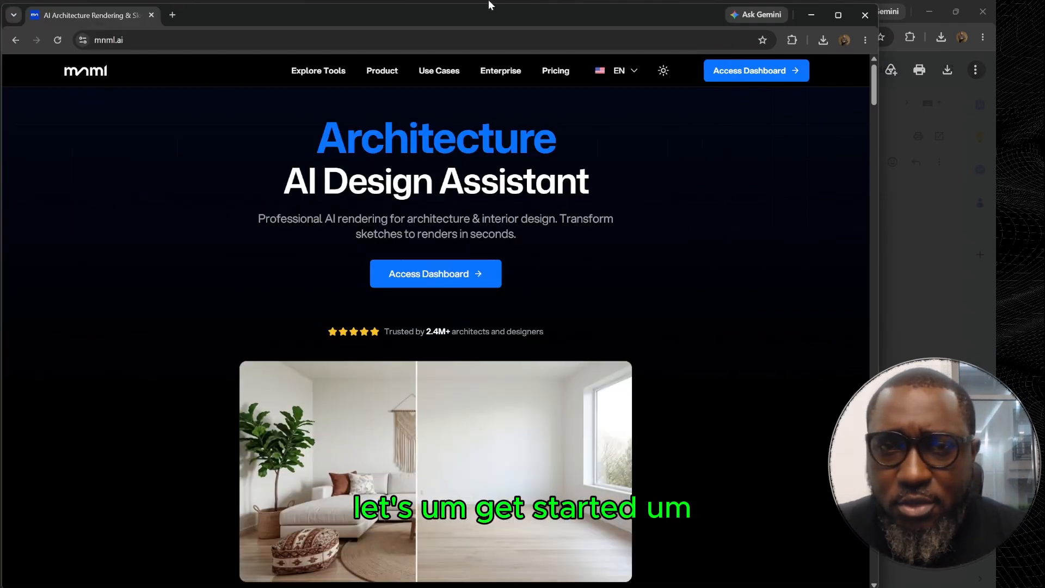
# Open the mnml.ai dashboard and go to the page for creating with the Architecture AI tools.
pyautogui.click(132, 40)
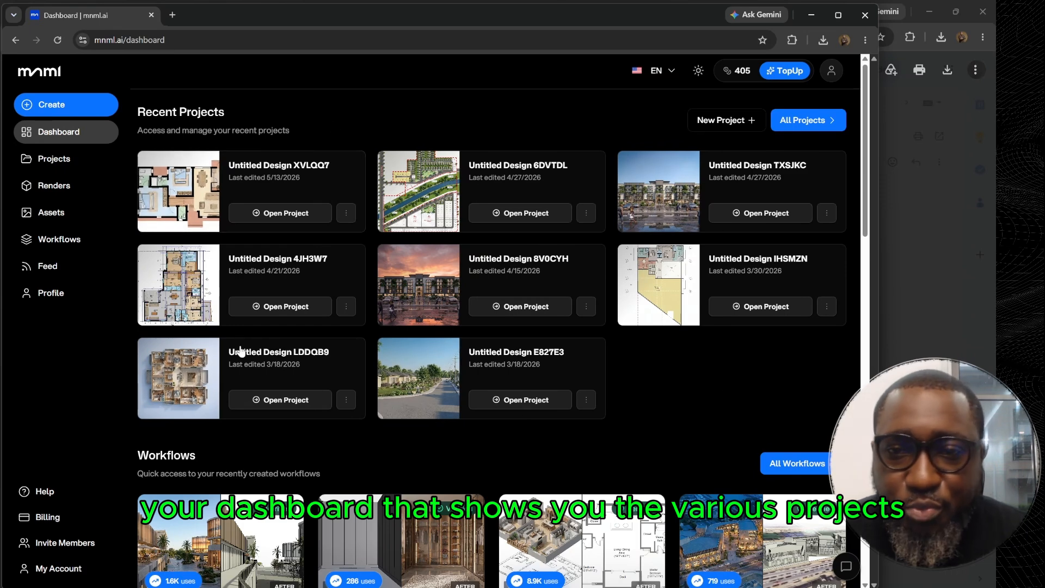
pyautogui.click(50, 107)
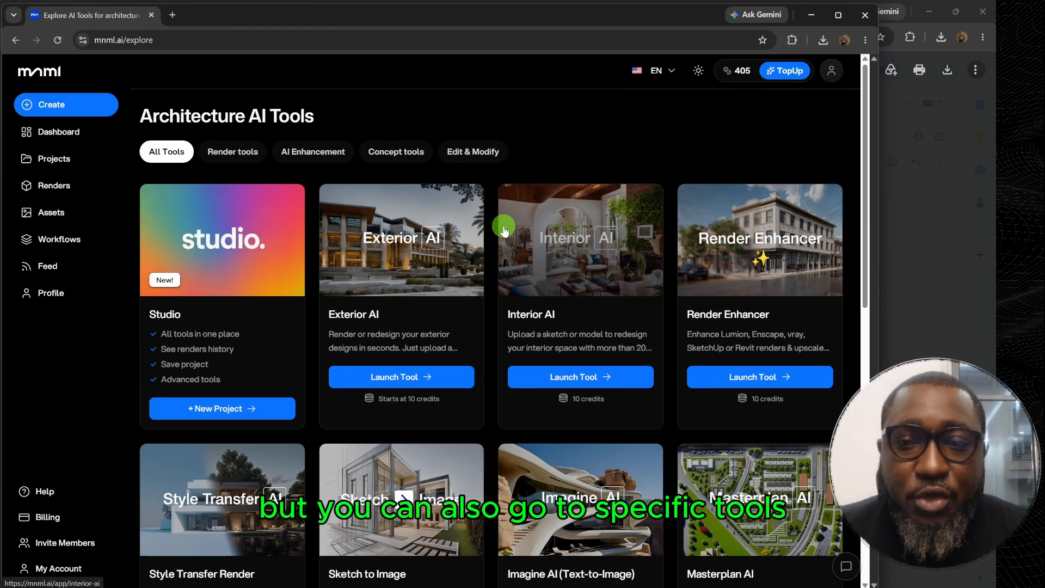
pyautogui.scroll(-1, 604, 196)
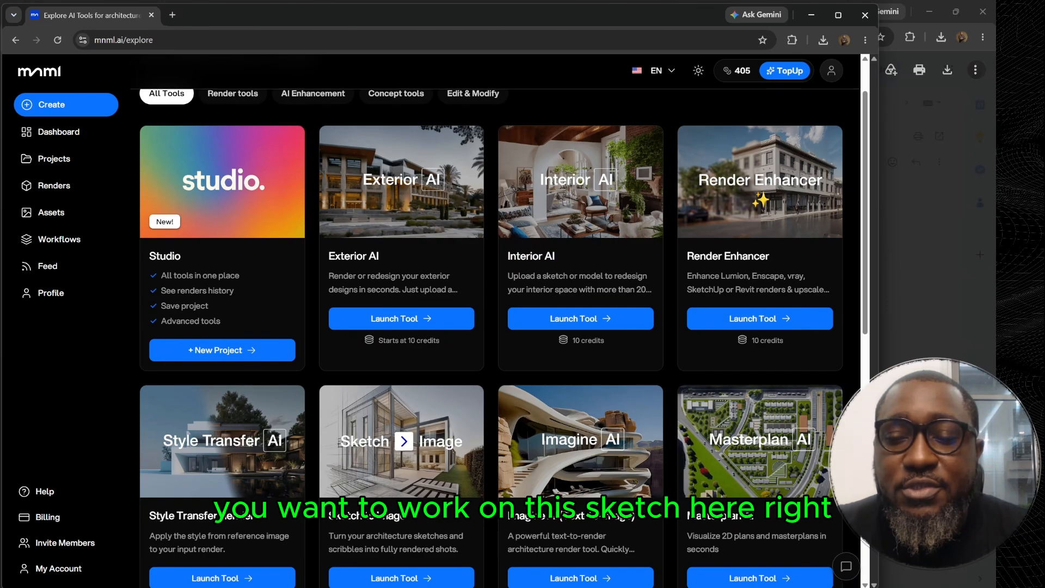
pyautogui.click(705, 587)
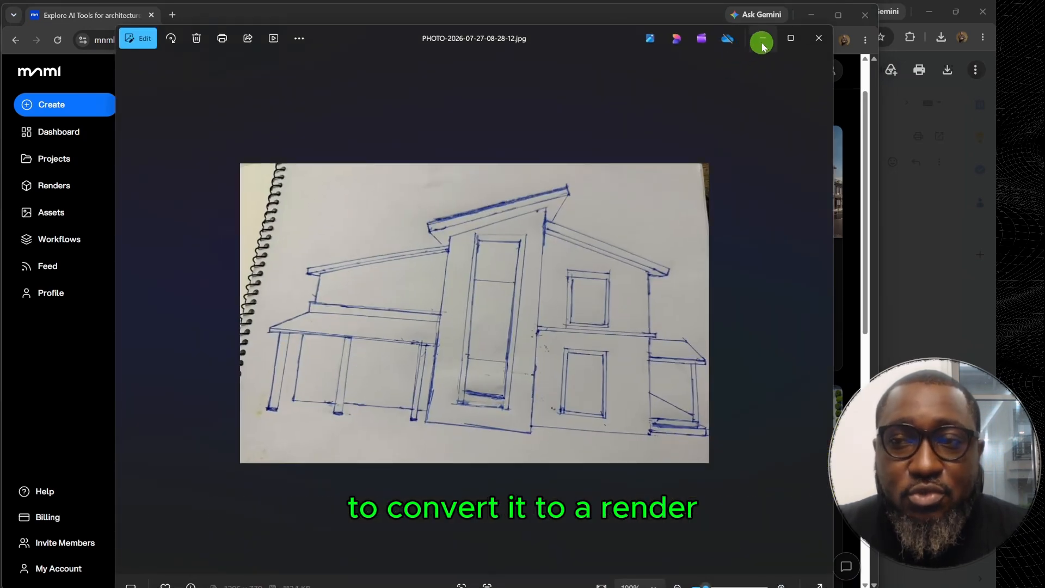
pyautogui.click(763, 44)
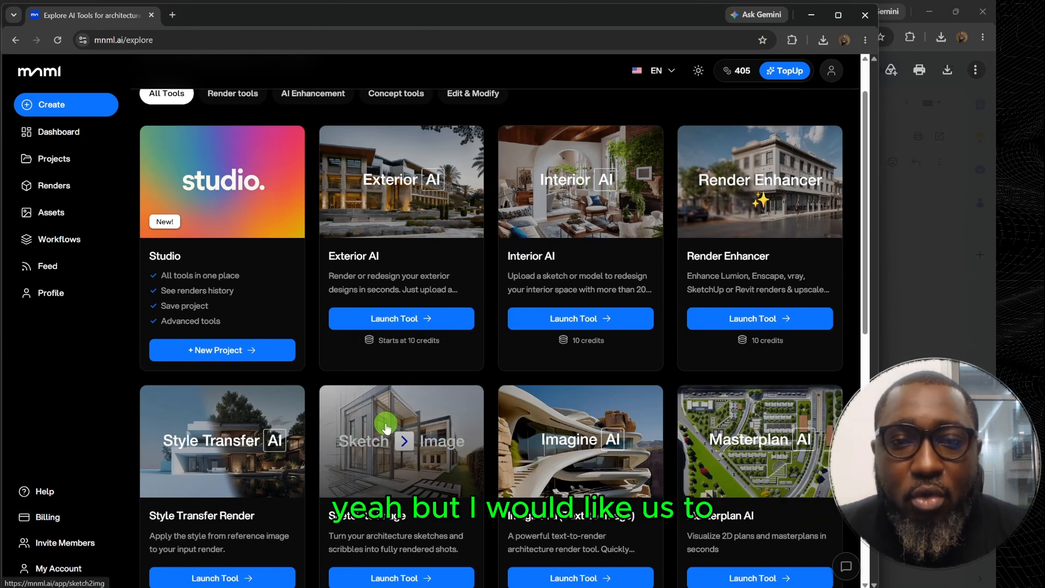
# Start a new project in the Studio tool.
pyautogui.scroll(1, 386, 427)
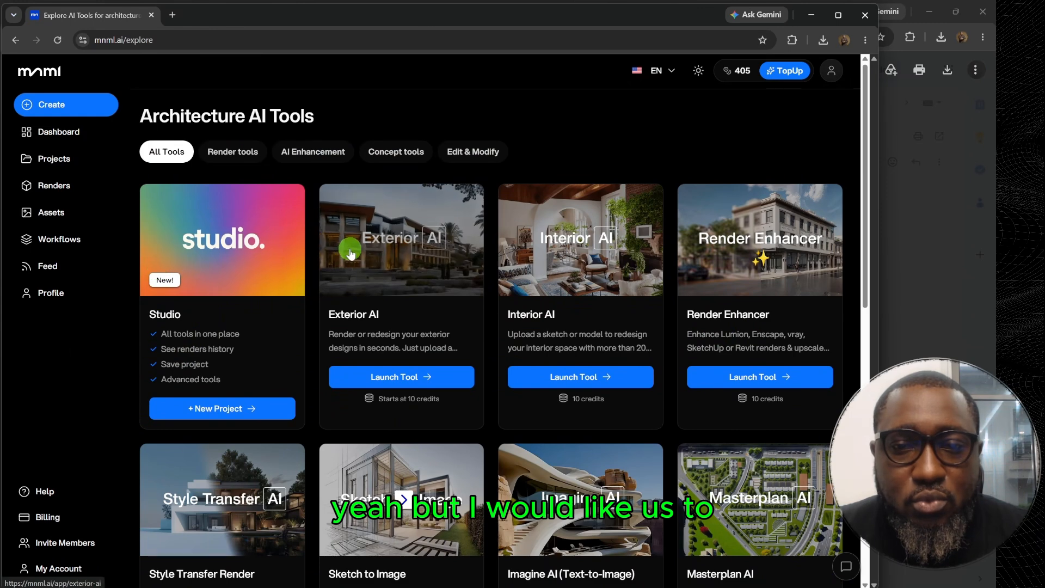
pyautogui.click(227, 239)
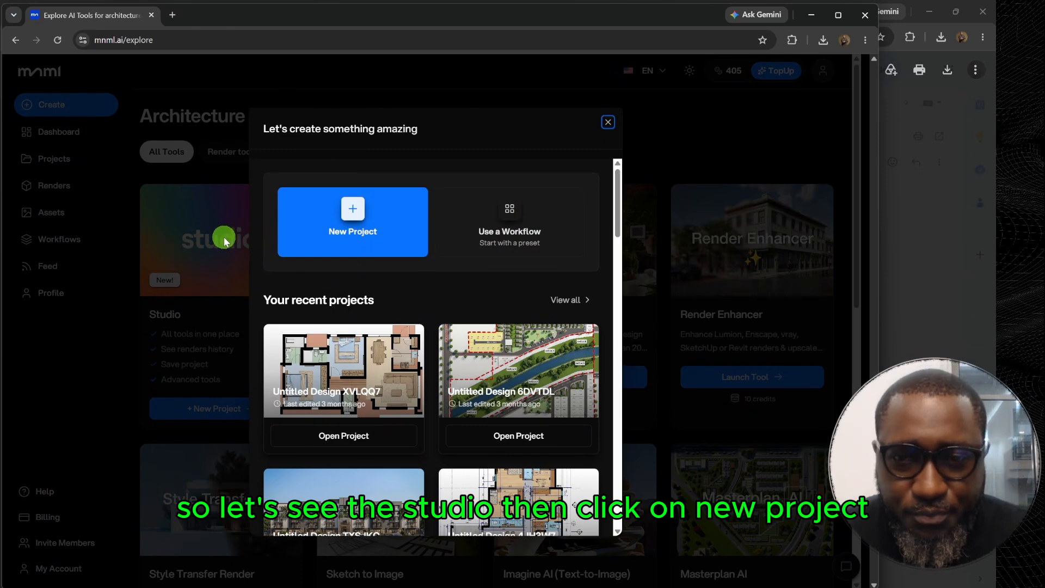
pyautogui.click(383, 261)
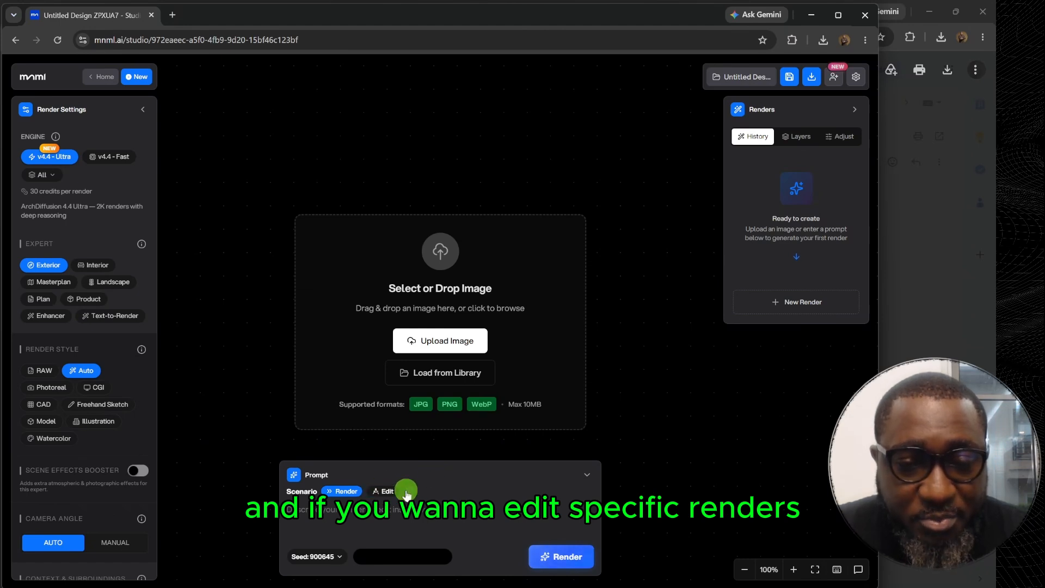
# Review the seed and aspect ratio choices for the prompt and look over the available render settings.
pyautogui.click(326, 557)
pyautogui.click(434, 554)
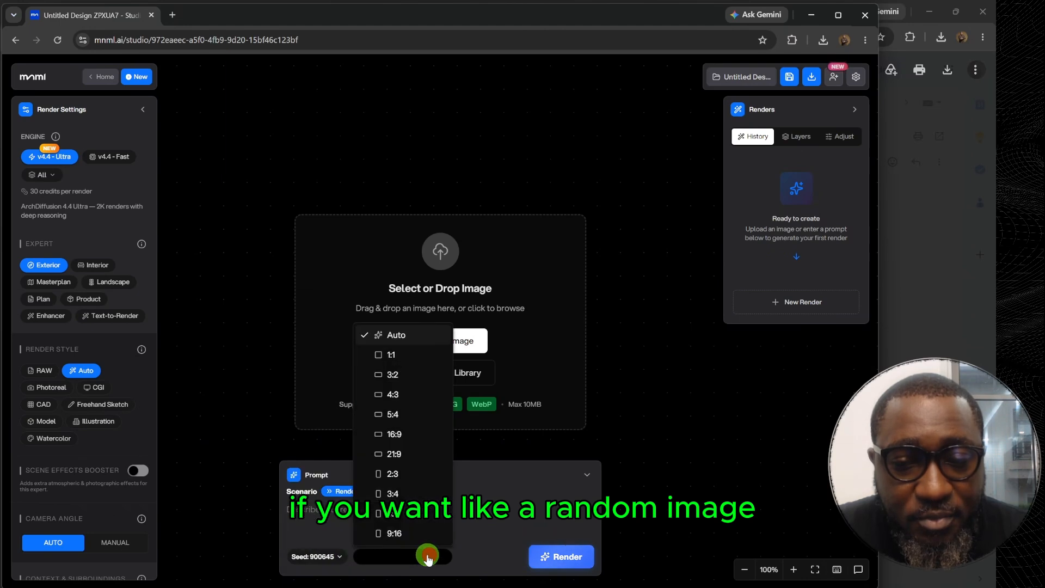
pyautogui.click(641, 374)
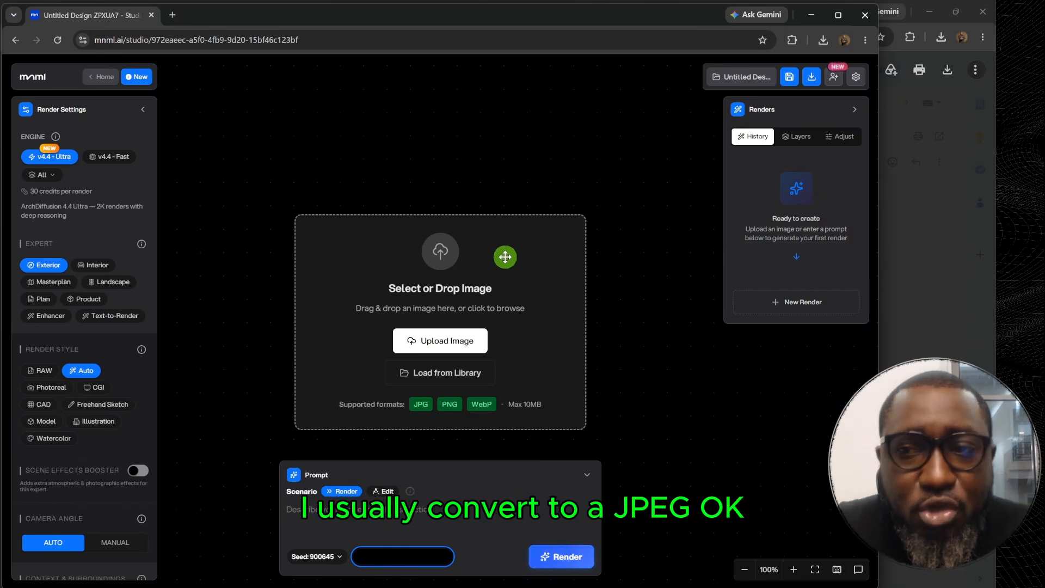
pyautogui.scroll(2, 387, 237)
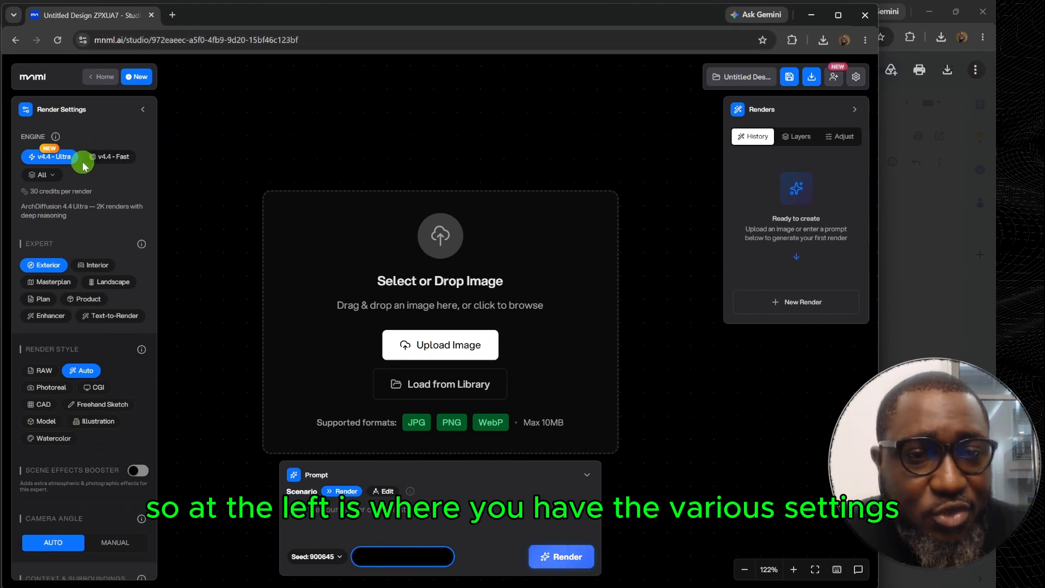
pyautogui.scroll(-2, 55, 202)
pyautogui.scroll(-6, 51, 205)
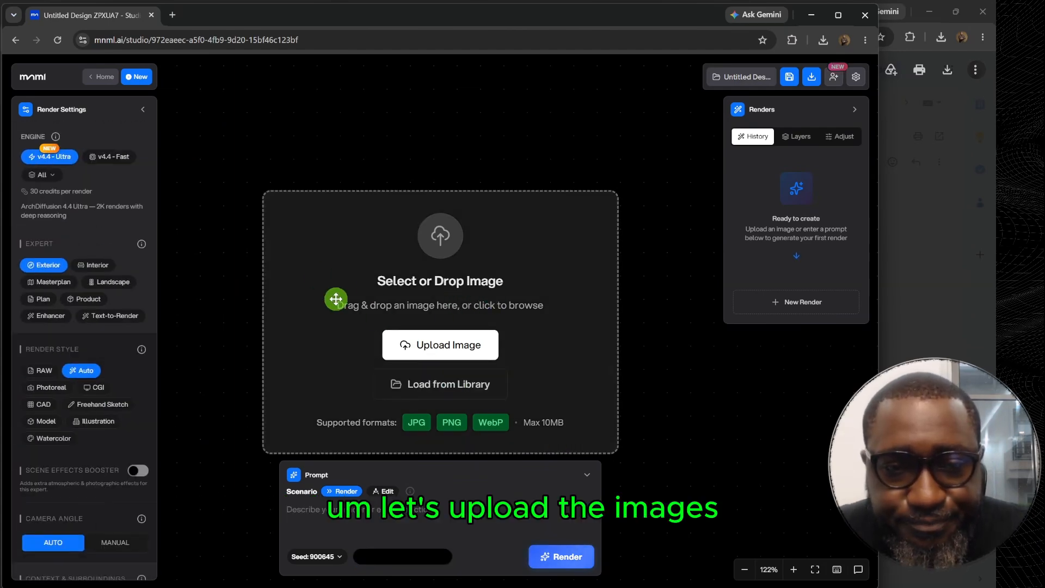
pyautogui.click(430, 343)
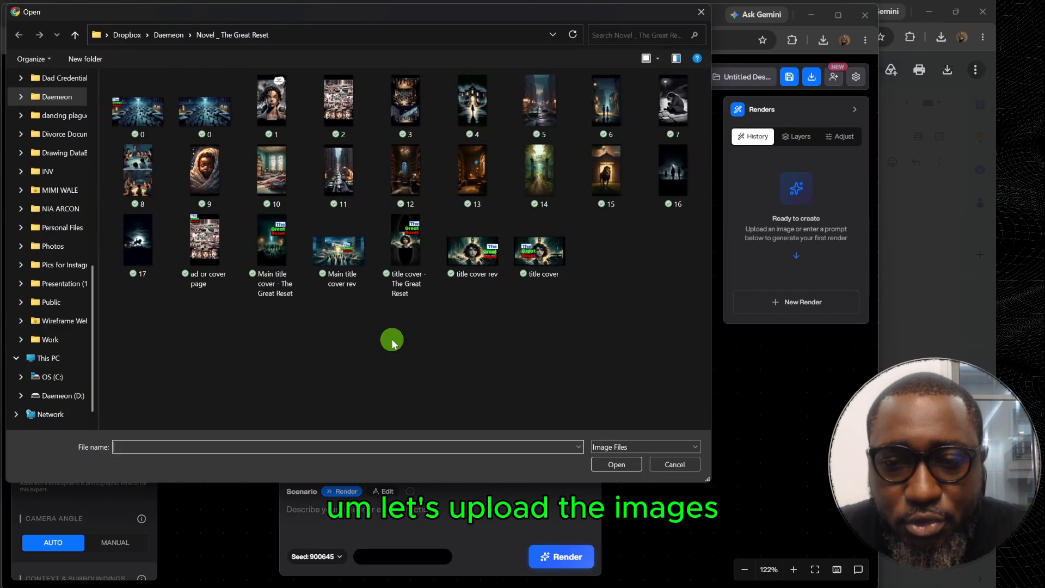
pyautogui.scroll(10, 41, 127)
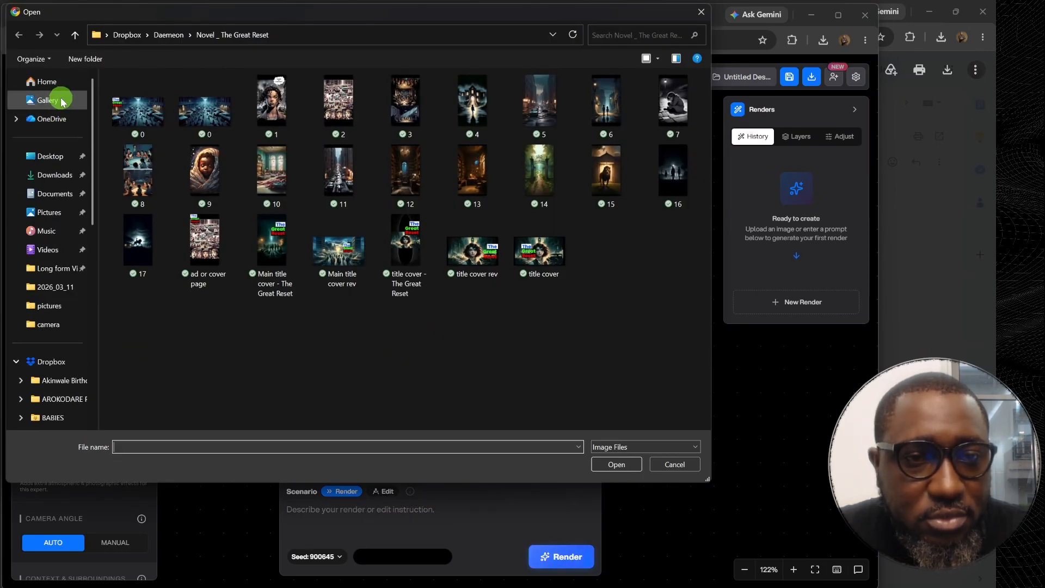
pyautogui.click(54, 174)
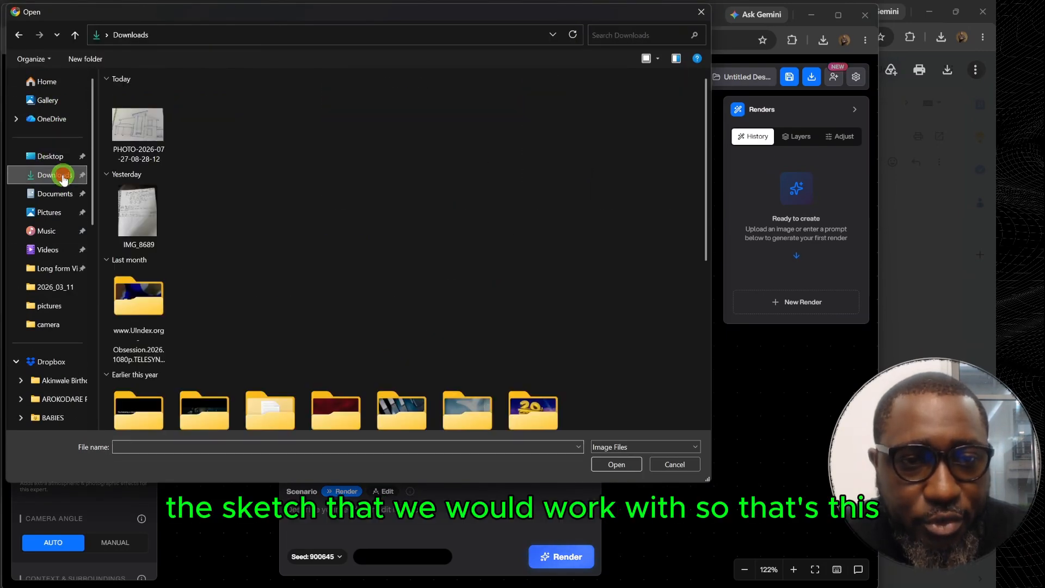
pyautogui.click(620, 464)
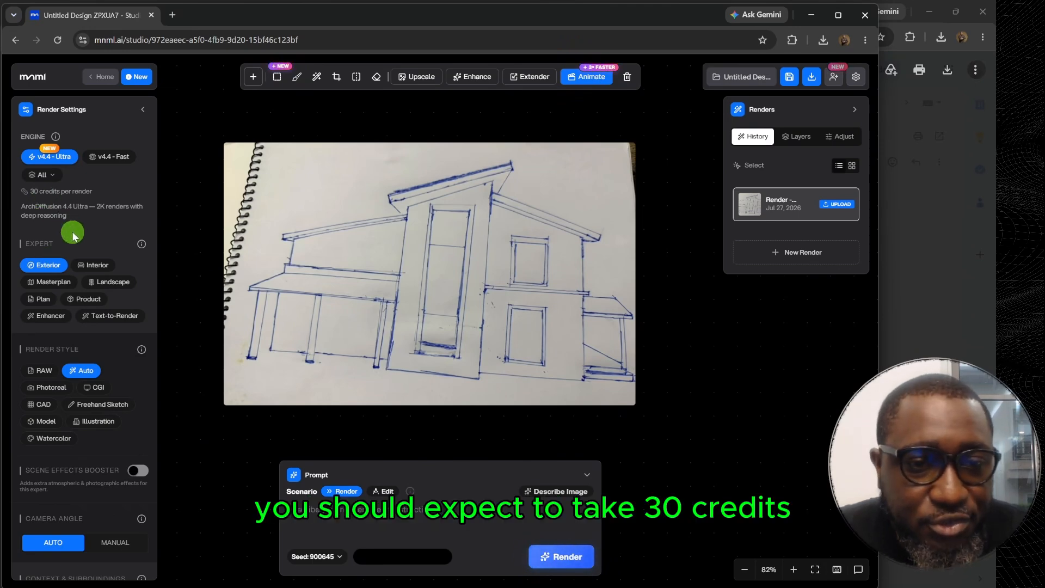
# Set the render style to Photoreal.
pyautogui.scroll(-2, 60, 174)
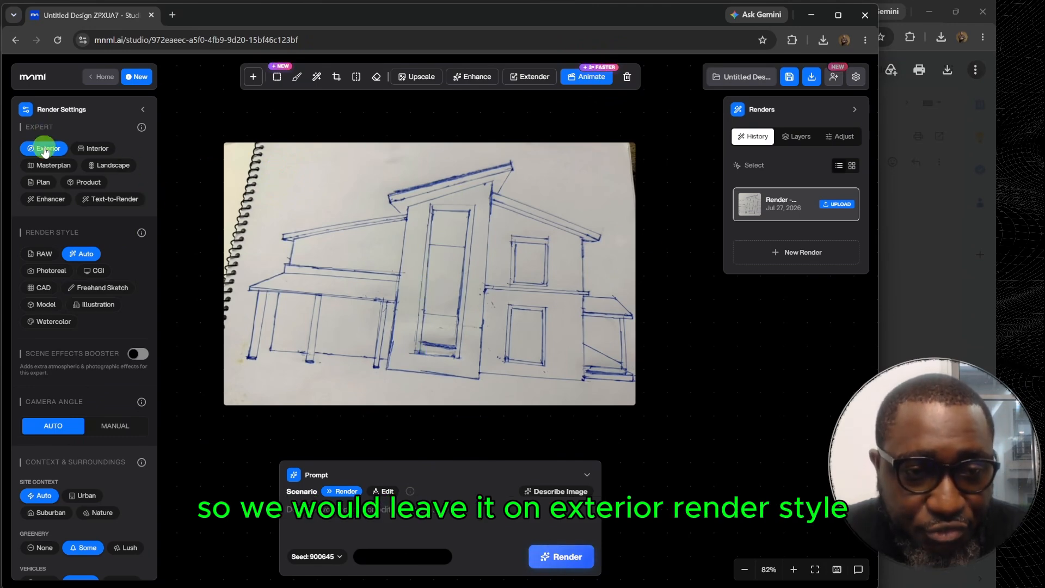
pyautogui.scroll(-2, 68, 174)
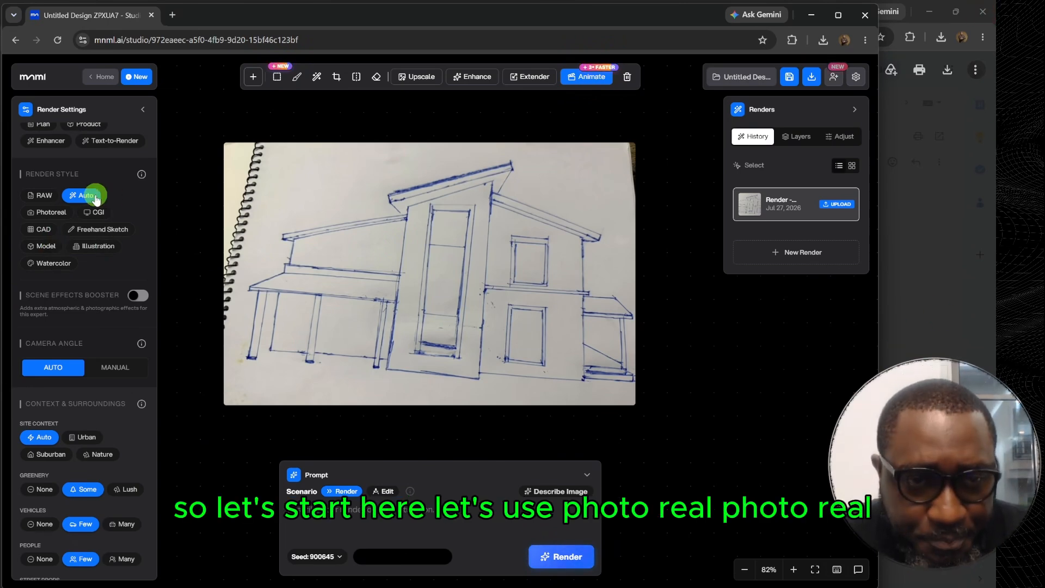
pyautogui.click(42, 215)
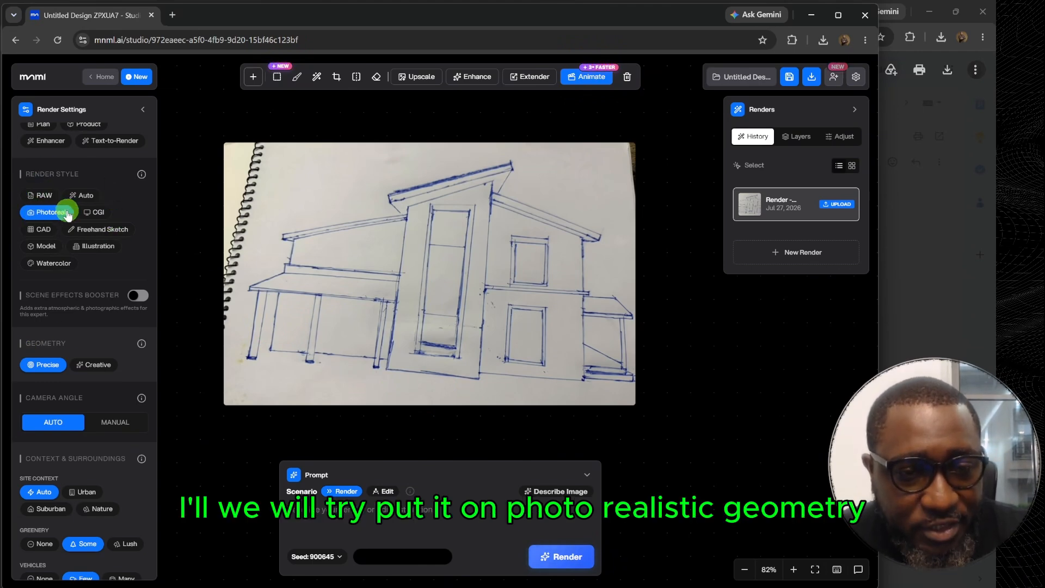
# Try the Creative geometry option and switch the geometry back to Precise.
pyautogui.scroll(-3, 67, 214)
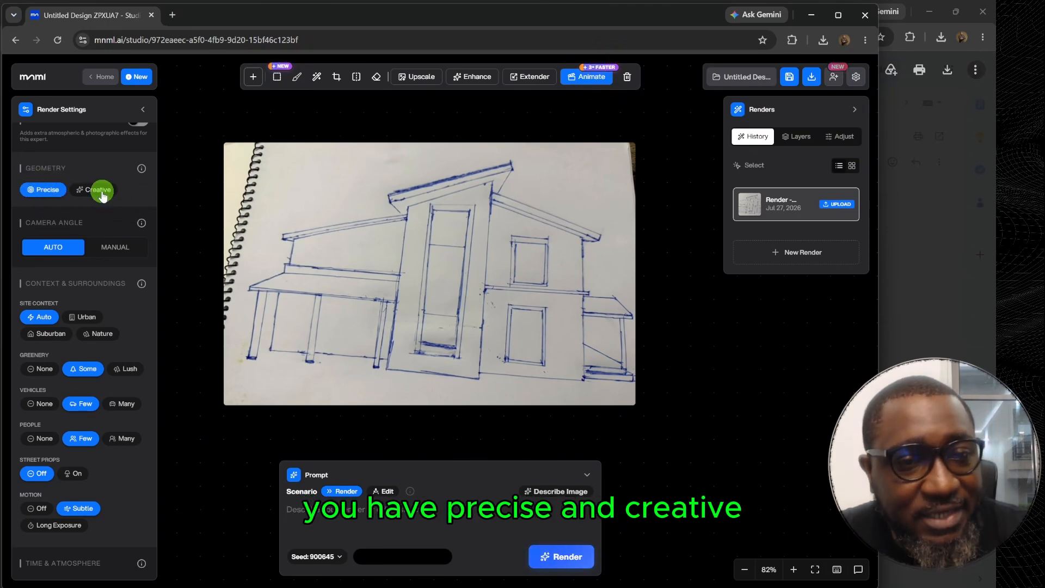
pyautogui.moveTo(143, 172)
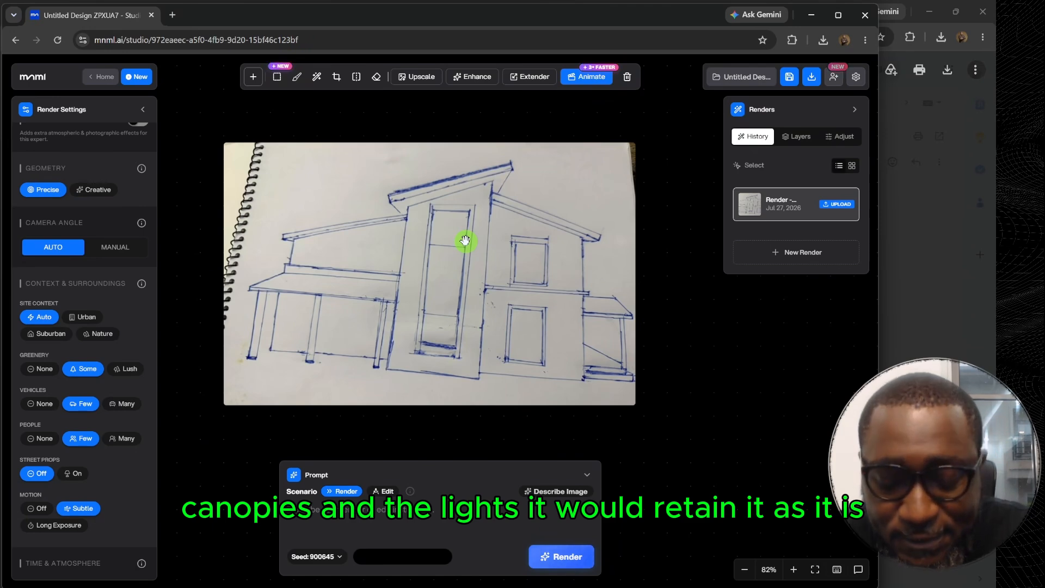
pyautogui.click(87, 191)
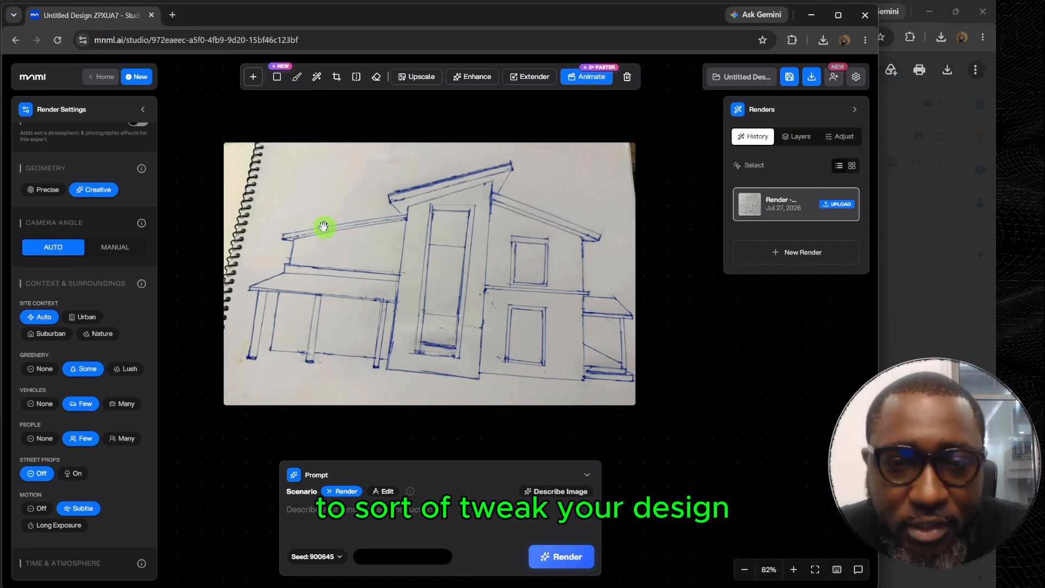
pyautogui.click(46, 192)
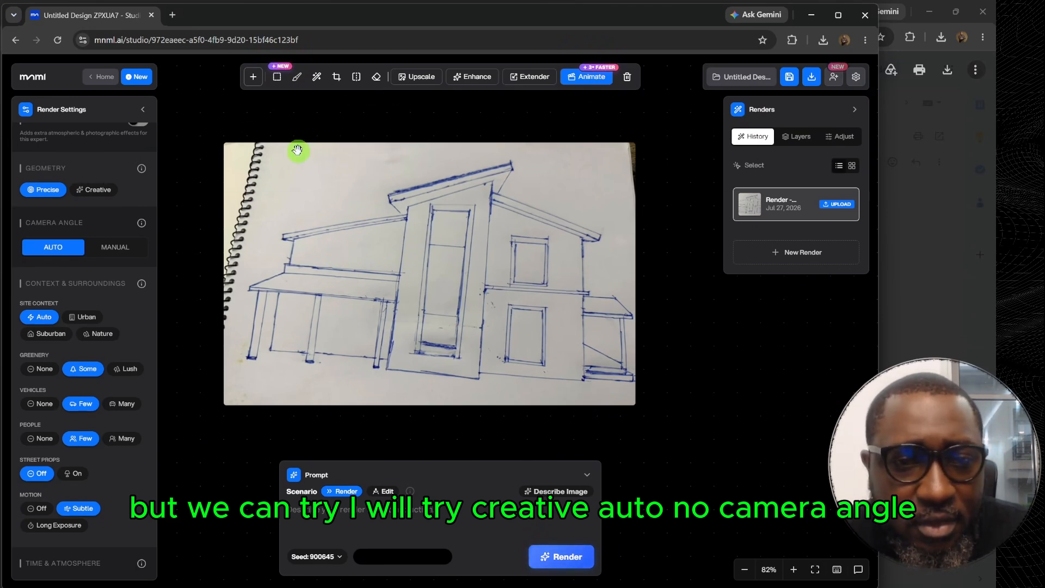
# Try the Manual camera angle option and switch the camera angle back to Auto.
pyautogui.scroll(-2, 104, 226)
pyautogui.scroll(2, 106, 215)
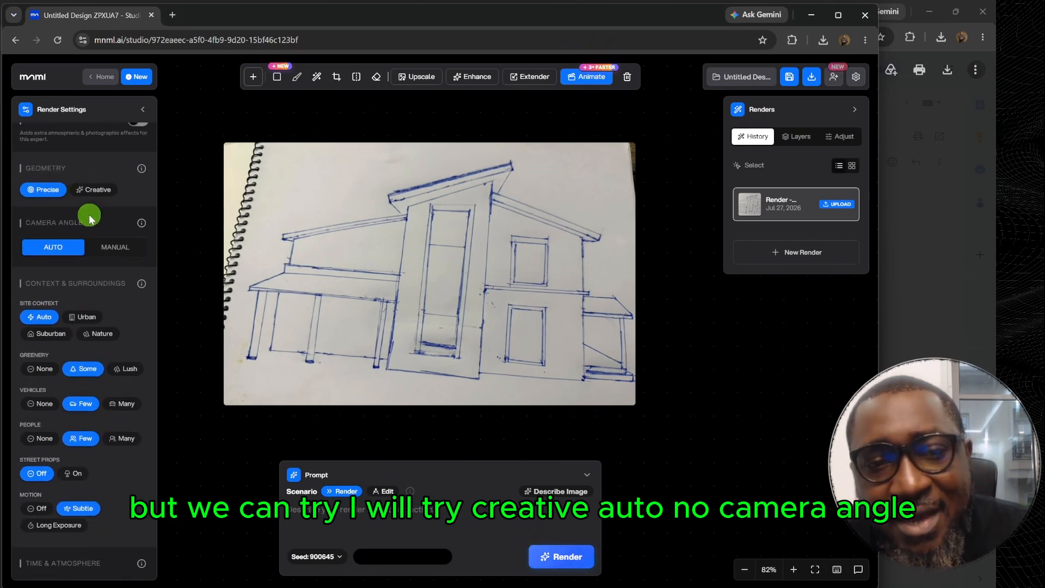
pyautogui.click(115, 247)
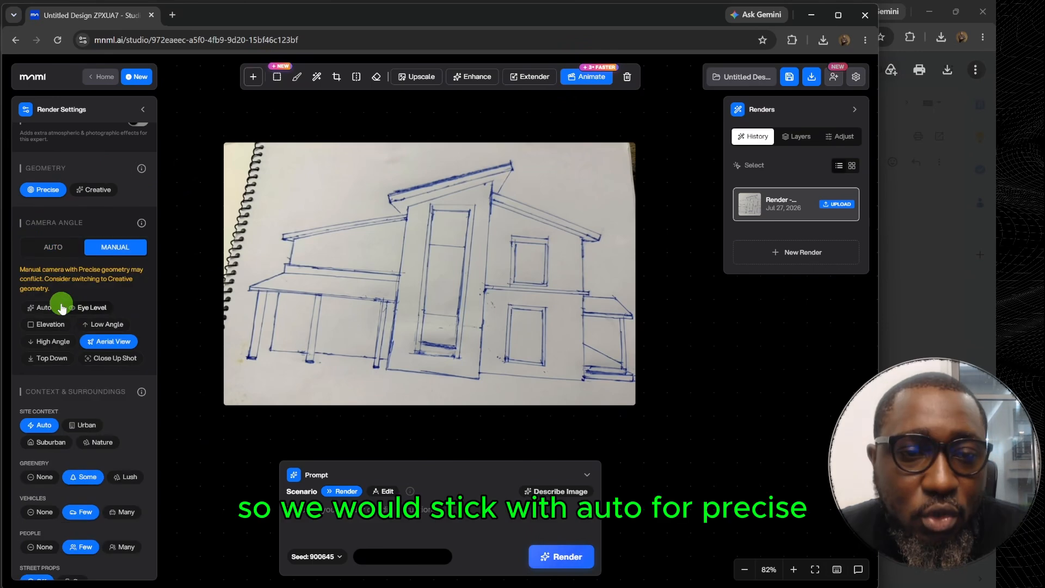
pyautogui.click(52, 249)
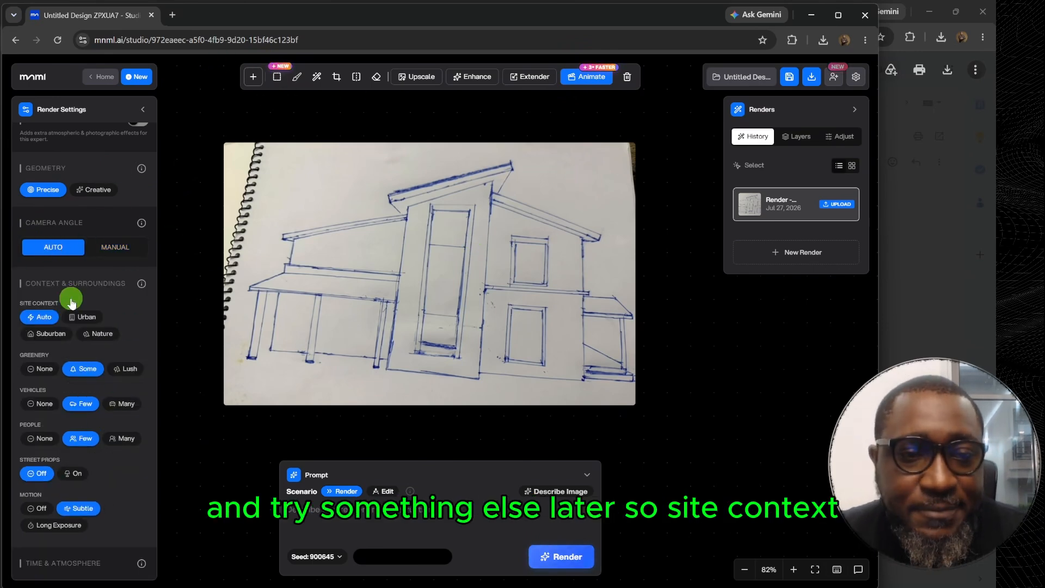
# Set the site context to Nature and the greenery to Lush.
pyautogui.scroll(-1, 82, 319)
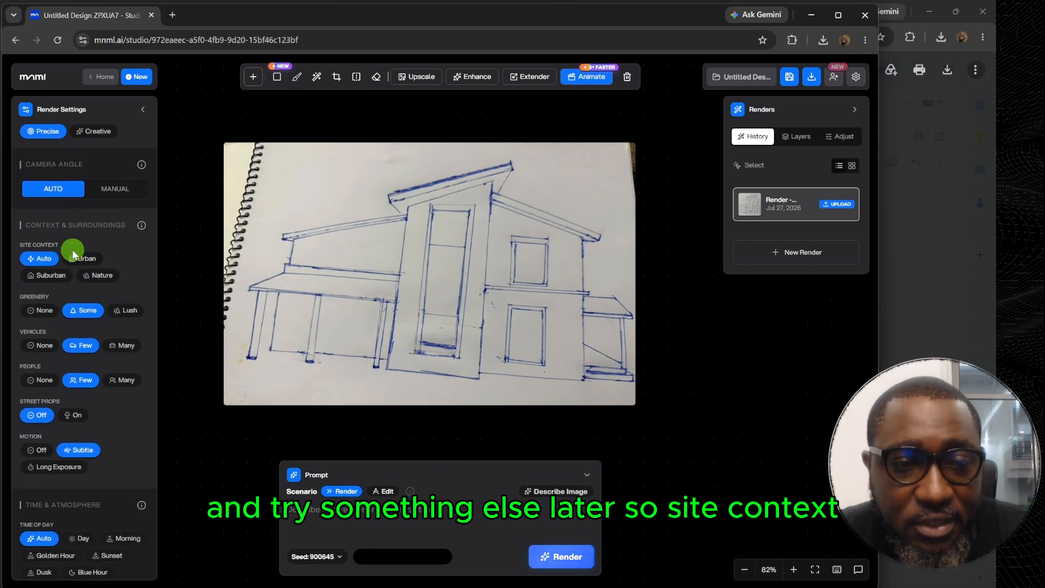
pyautogui.click(95, 276)
pyautogui.scroll(-2, 49, 245)
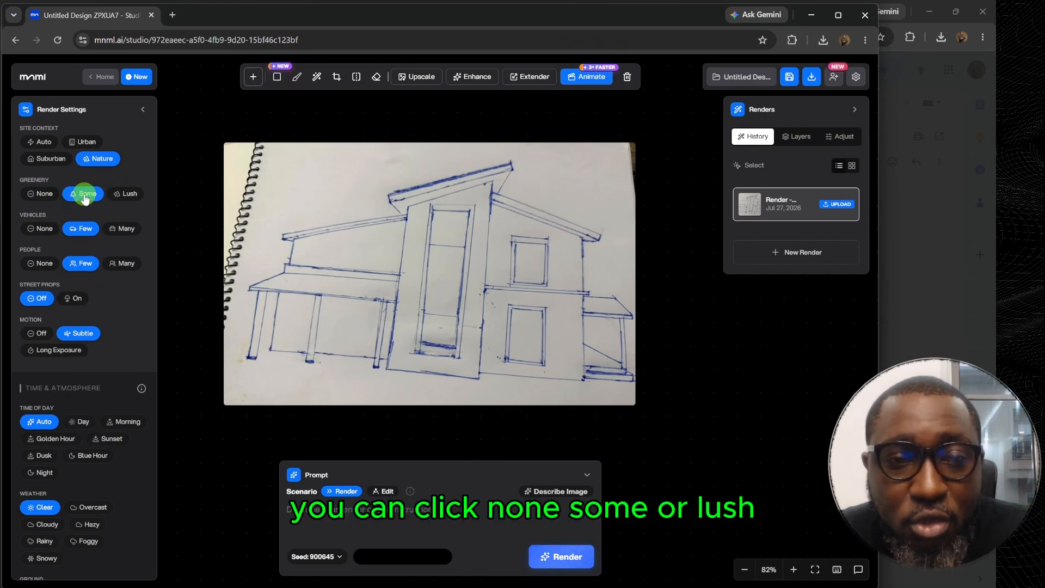
pyautogui.click(128, 193)
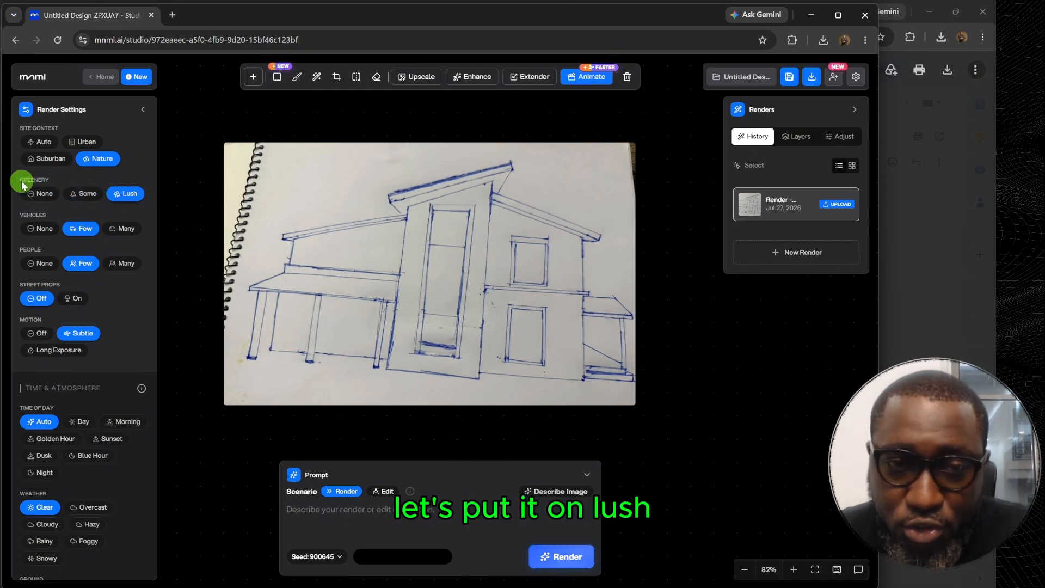
# Turn on street props in the context and surroundings settings.
pyautogui.scroll(-1, 82, 154)
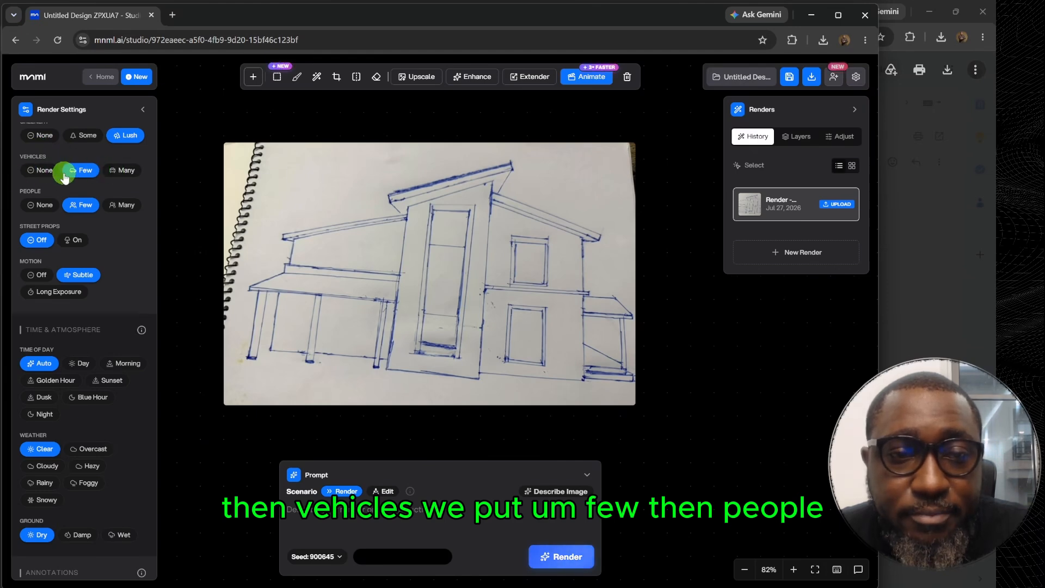
pyautogui.scroll(-1, 83, 163)
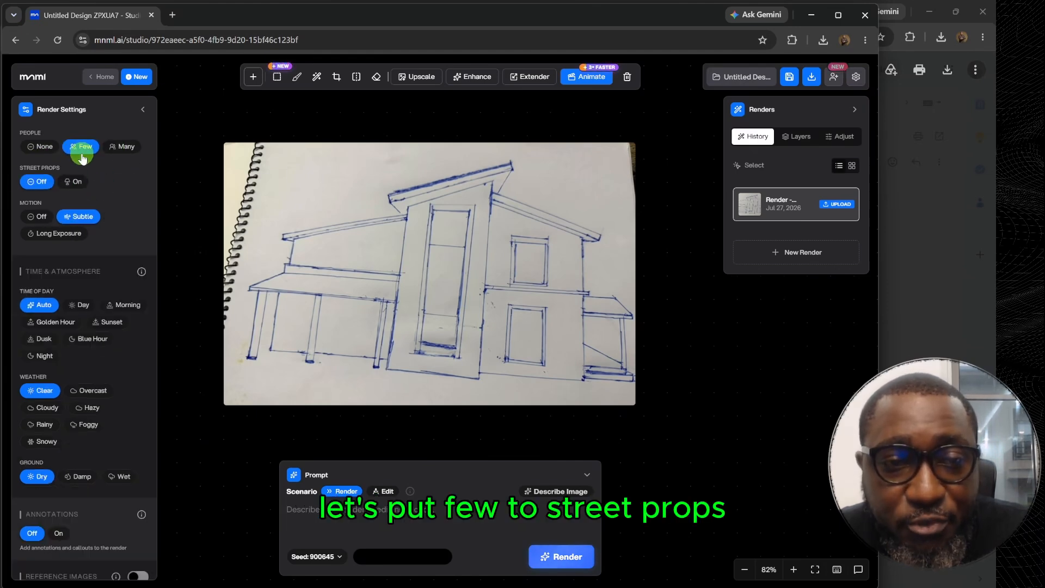
pyautogui.scroll(1, 82, 223)
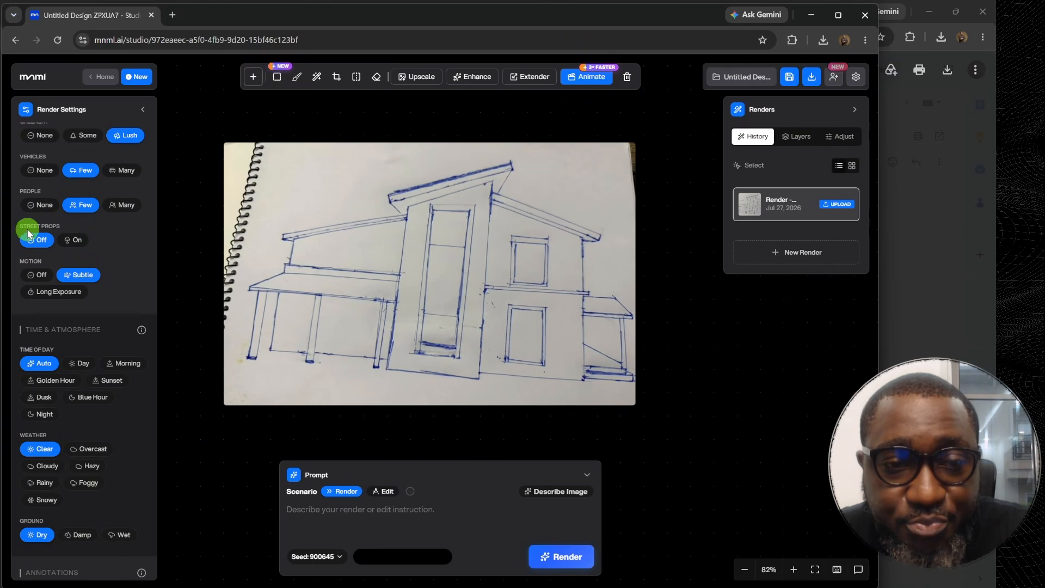
pyautogui.click(76, 240)
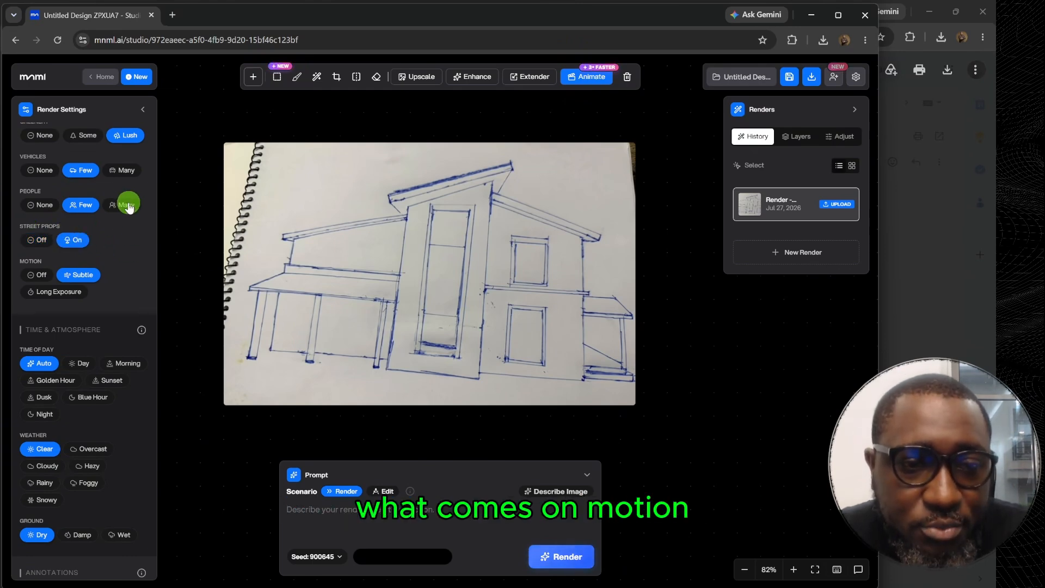
# Leave the motion on Subtle, and set the time of day to Dusk and the ground condition to Wet.
pyautogui.click(79, 276)
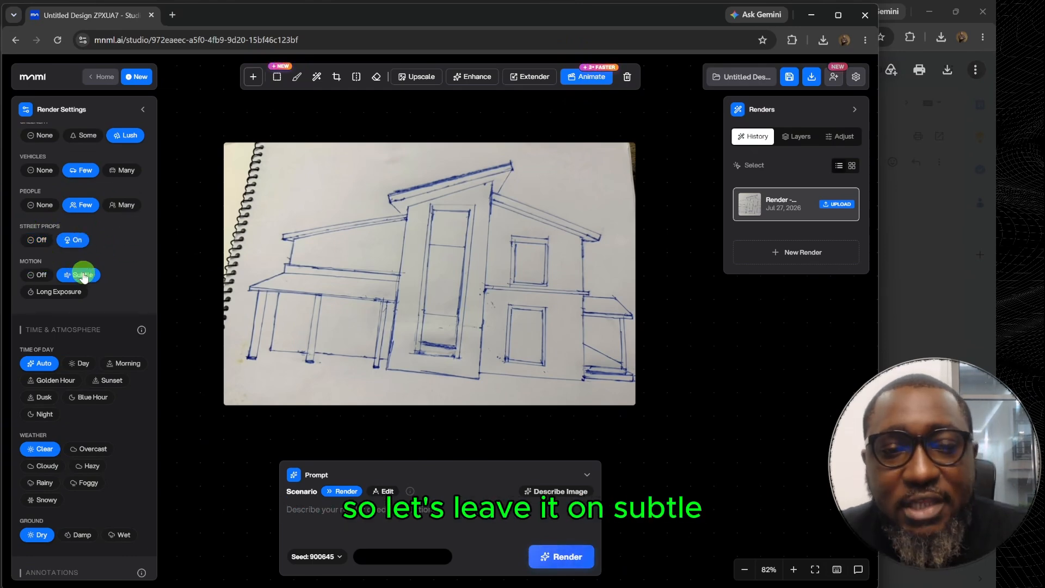
pyautogui.scroll(-2, 54, 299)
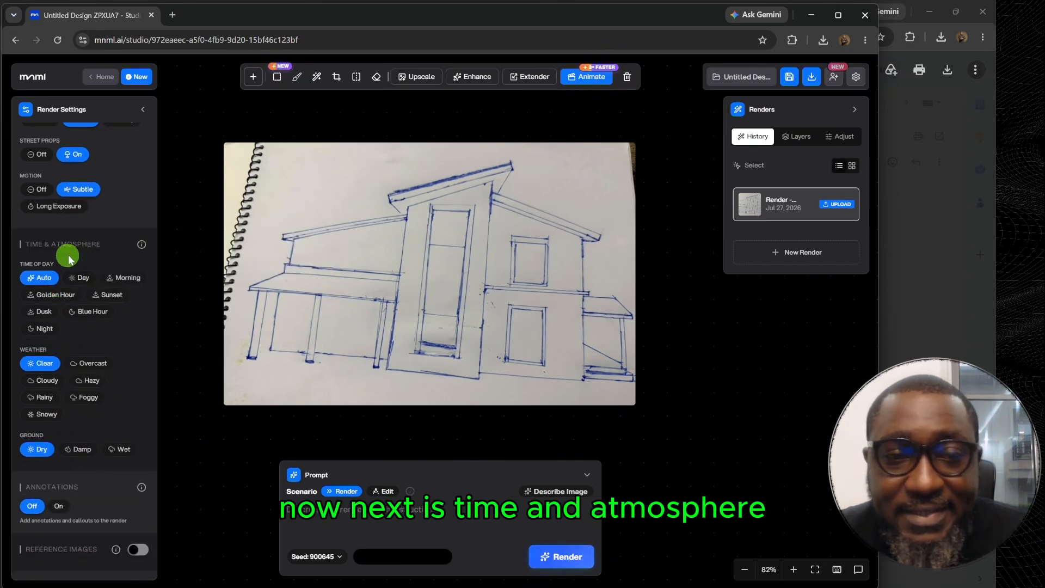
pyautogui.moveTo(141, 248)
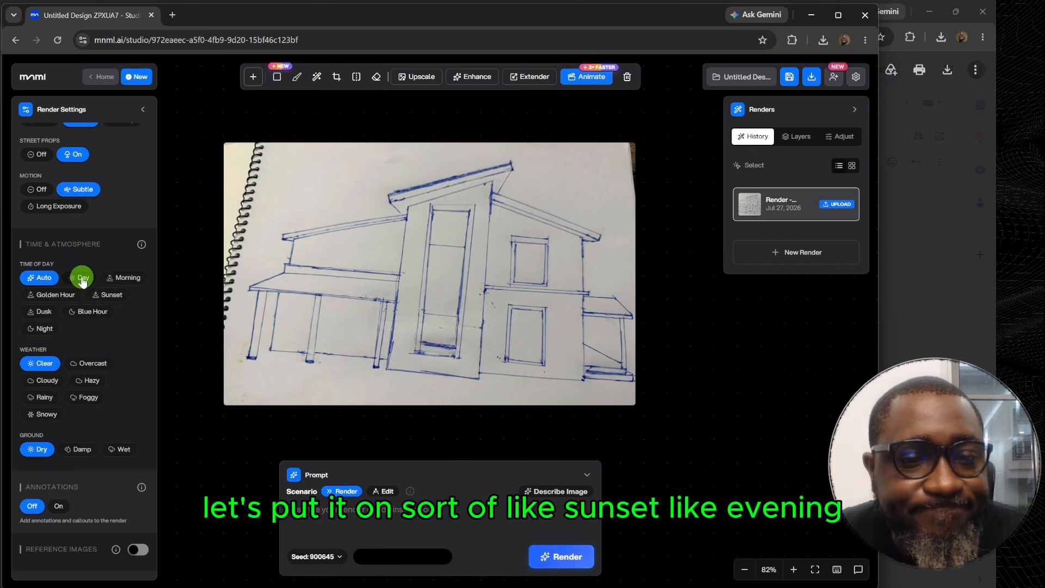
pyautogui.click(111, 295)
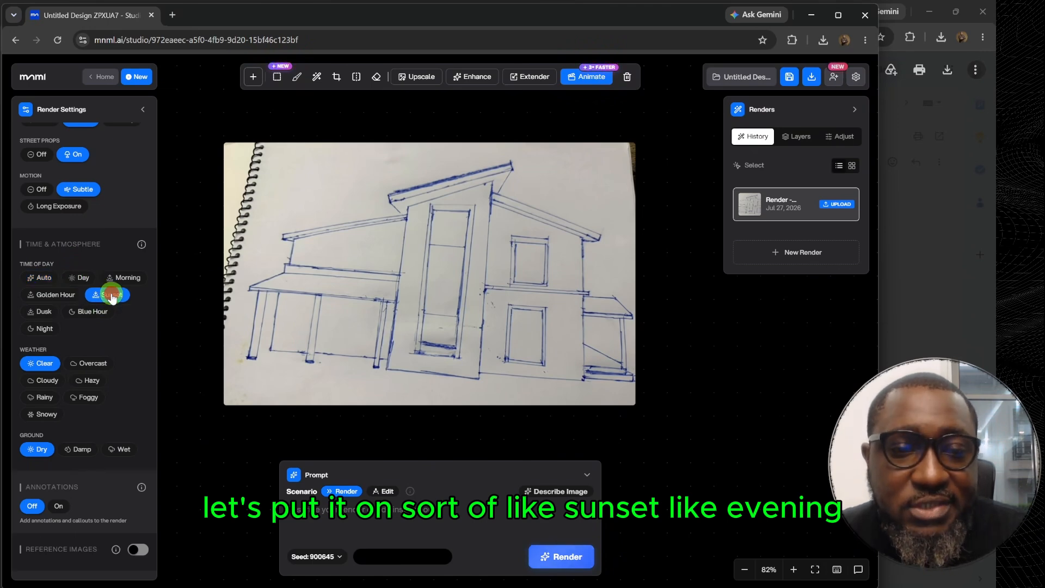
pyautogui.click(42, 313)
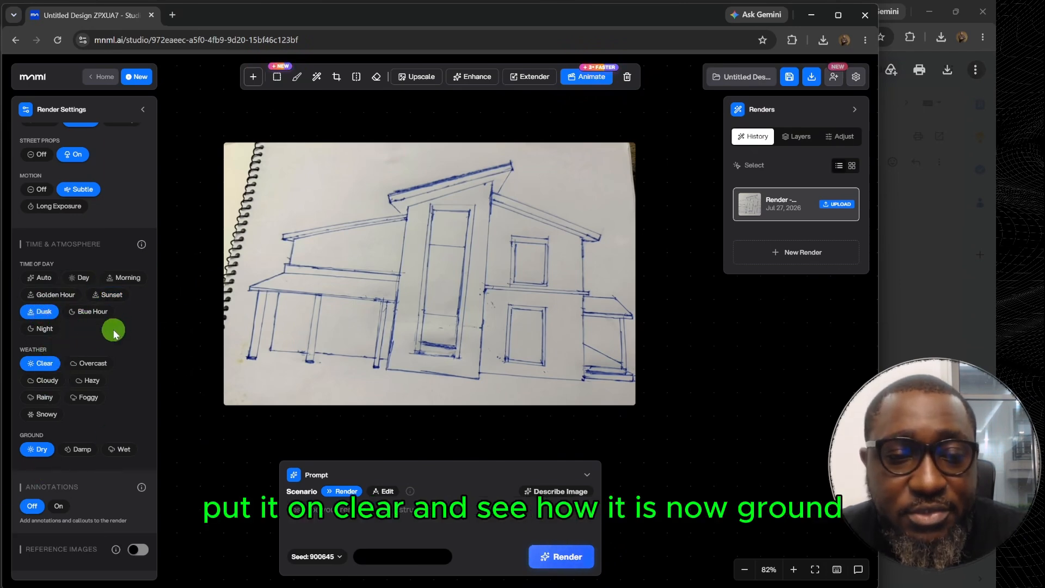
pyautogui.click(109, 451)
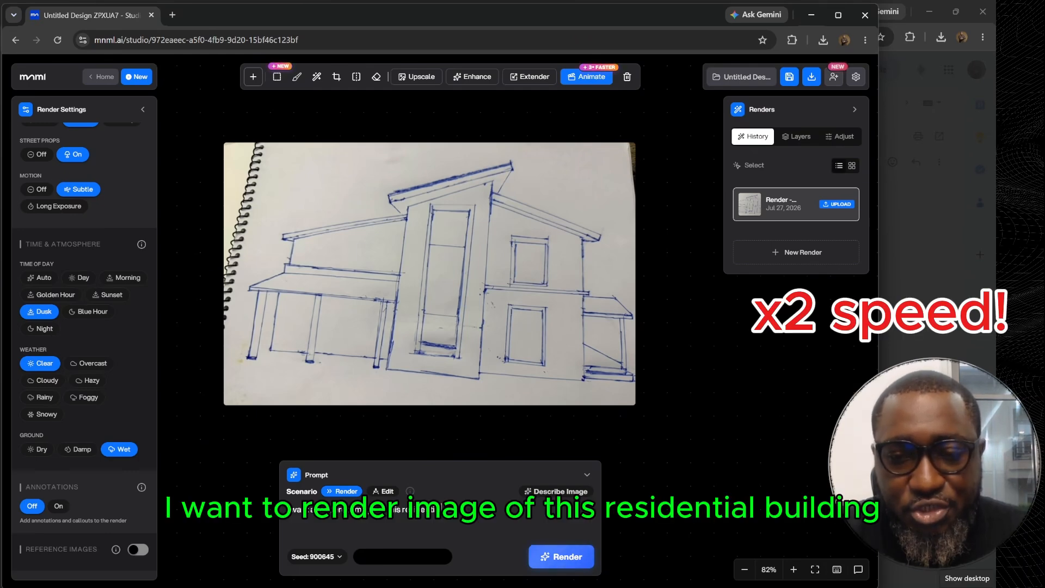
# Add a prompt paragraph reading "The building theme is somewhat monotone, and is integrated with the natural environment.".
pyautogui.press('Return')
pyautogui.press('Return')
pyautogui.write('The build')
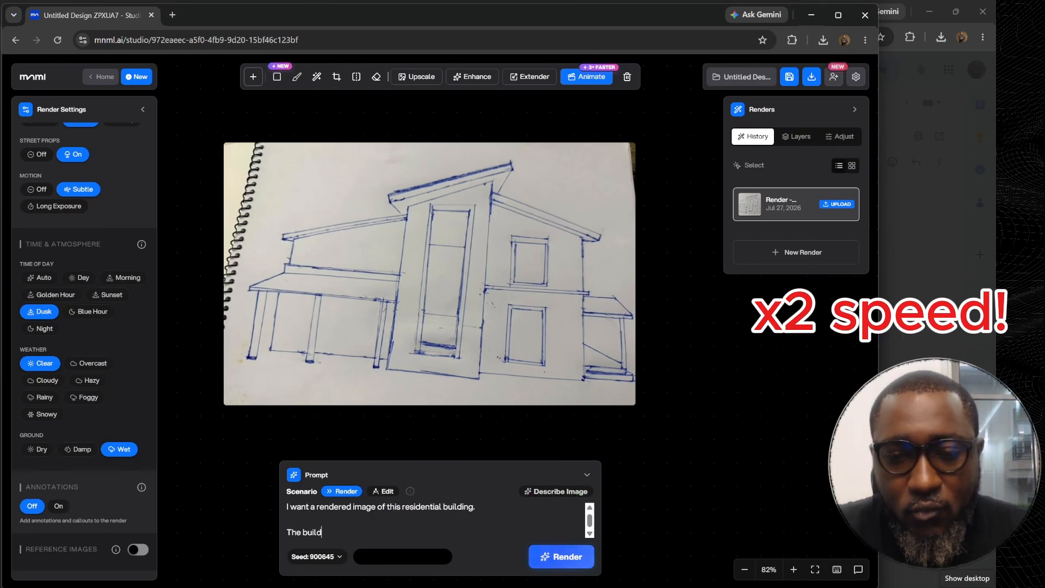
pyautogui.write('ing theme')
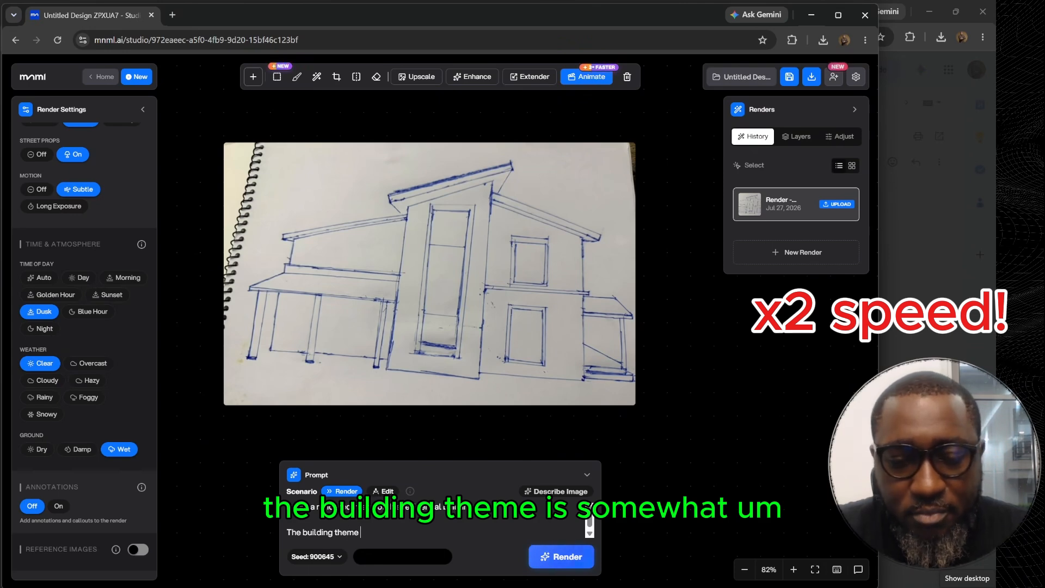
pyautogui.write(' is somewhat')
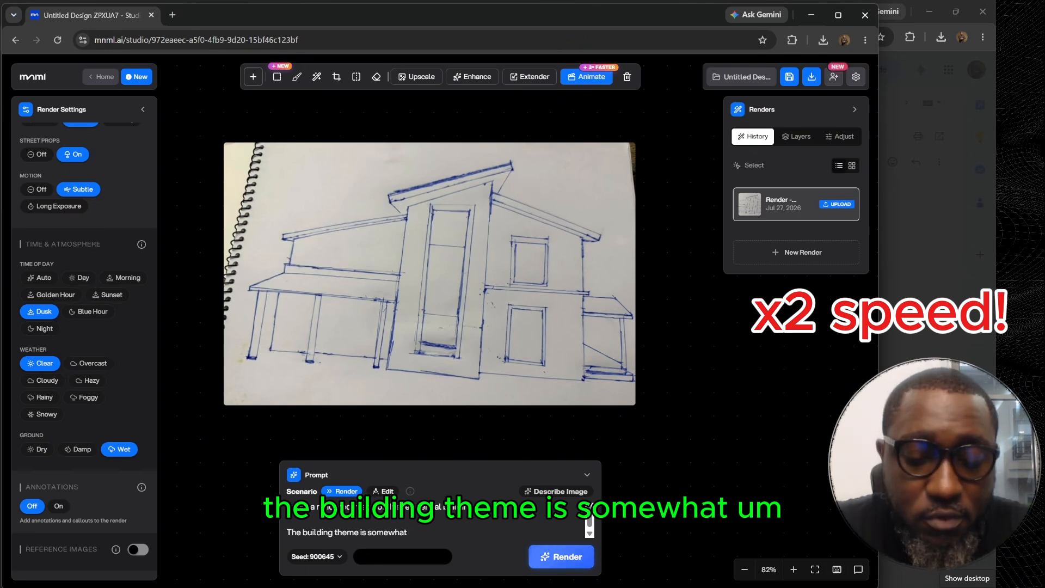
pyautogui.write(' monotone')
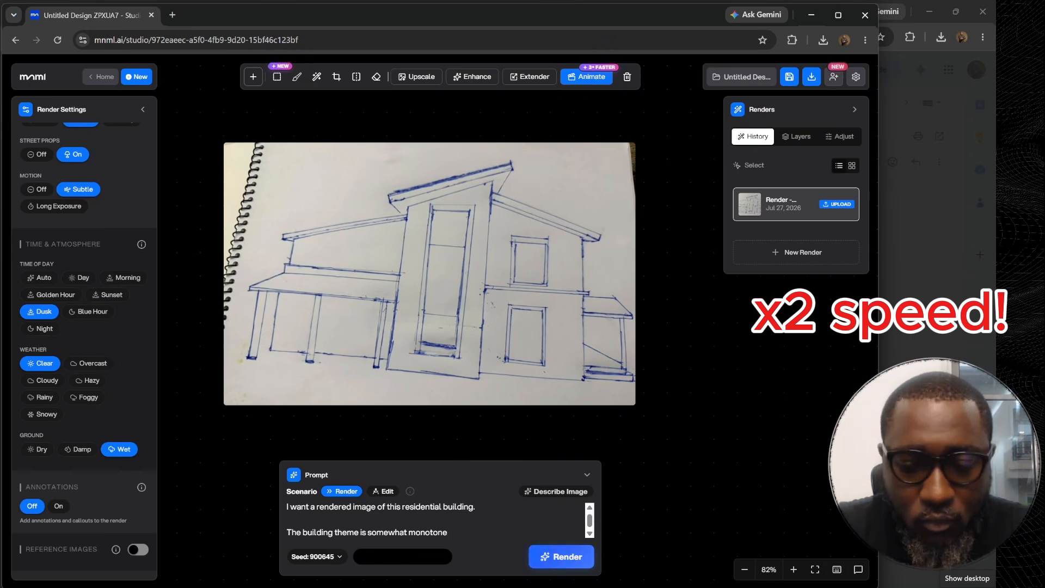
pyautogui.write(', and is integrated with the natural environma')
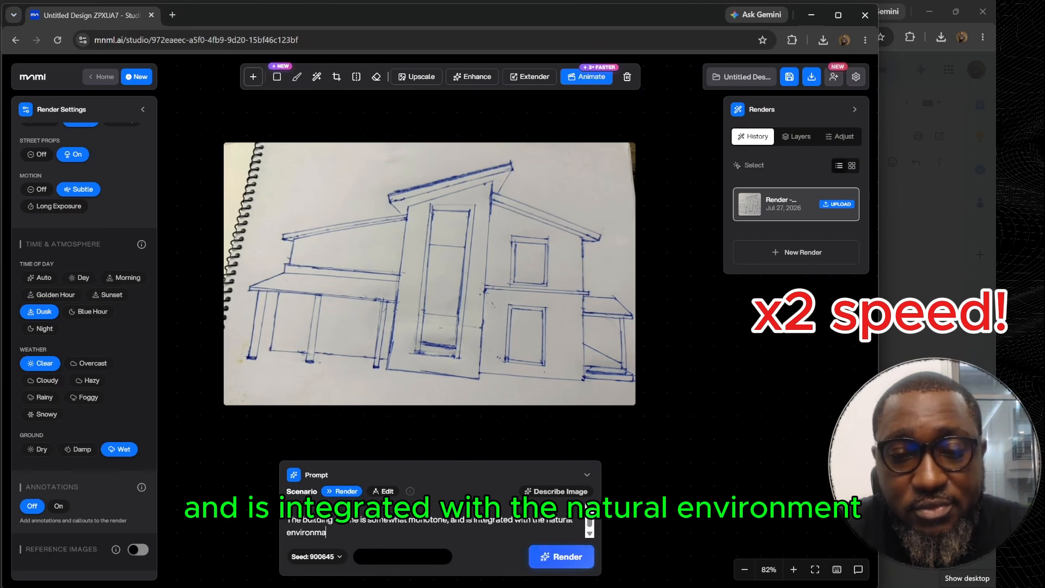
pyautogui.write('ent.')
pyautogui.press('Return')
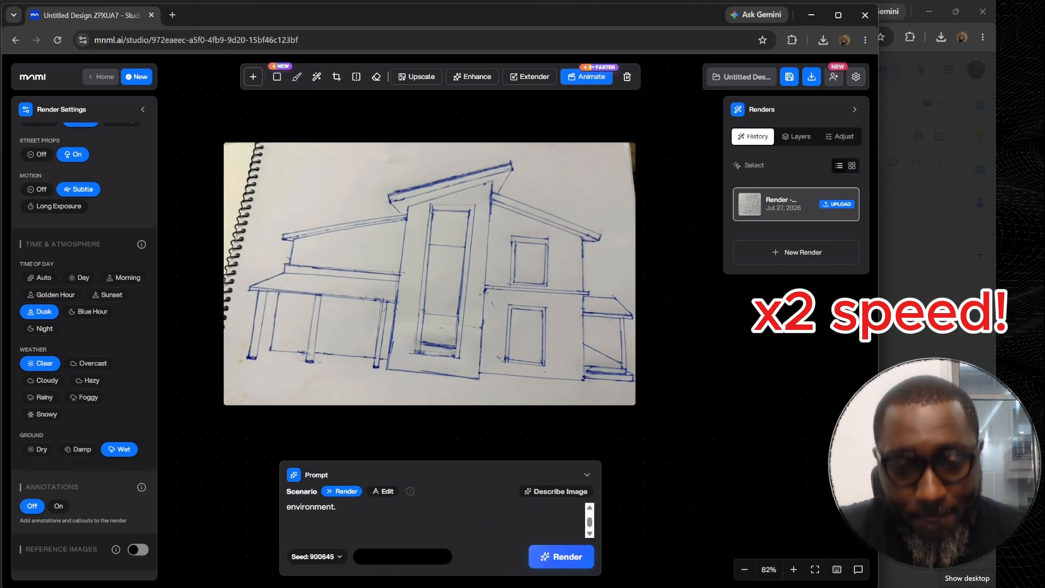
# Add a prompt paragraph reading "The builing has flower vases and flower pots at the entrance porche which compliments the surrounding environment.".
pyautogui.write('The bu')
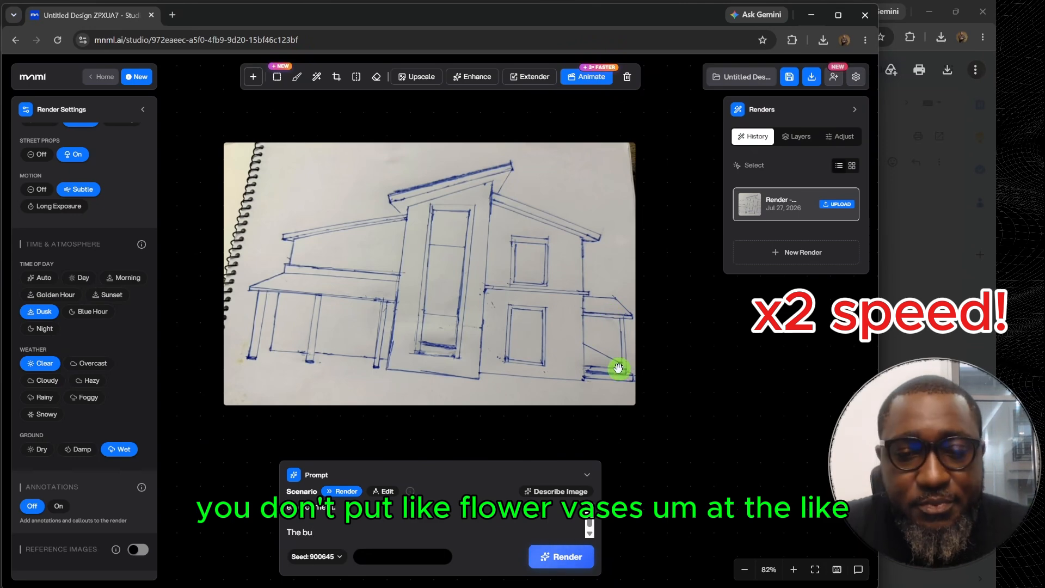
pyautogui.write('iling has fl')
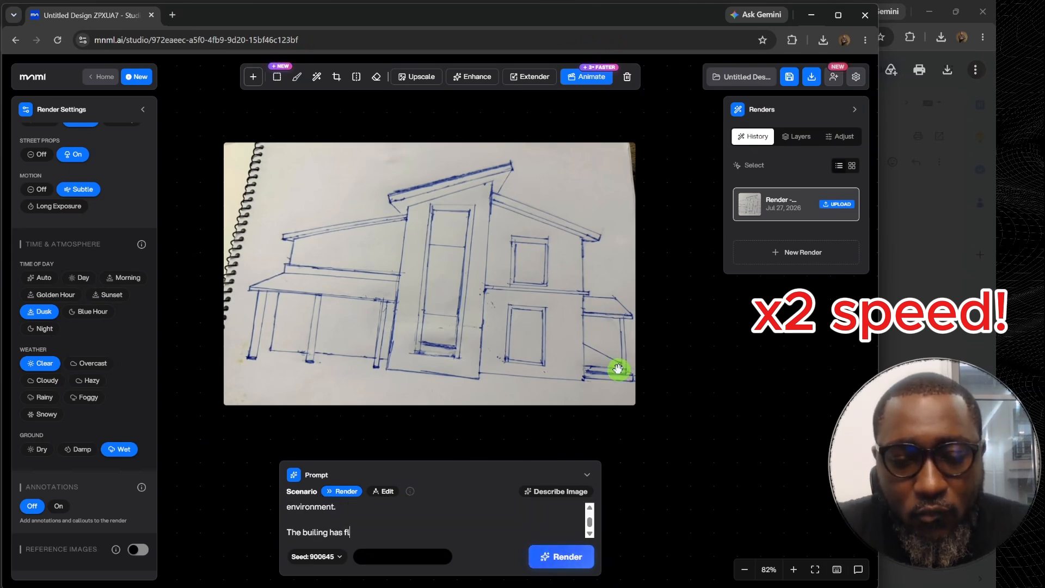
pyautogui.write('ower vases and ')
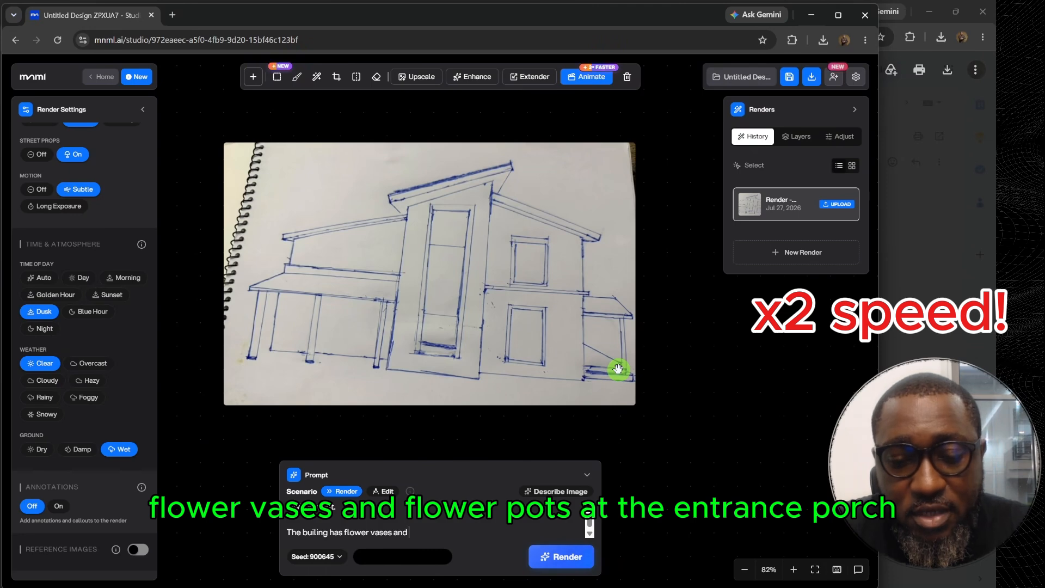
pyautogui.write('flower pots at the')
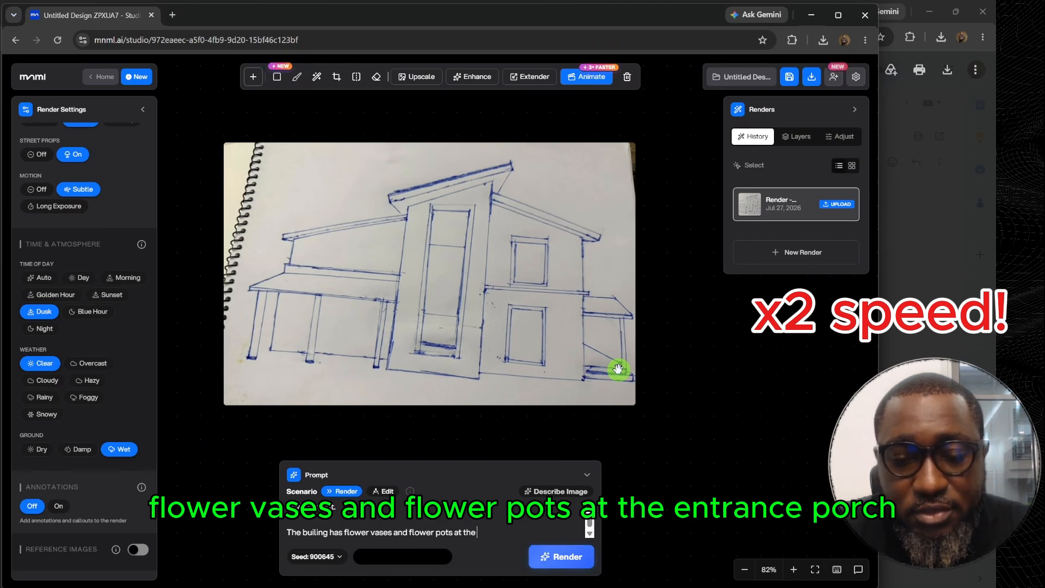
pyautogui.write(' entrance porche whi')
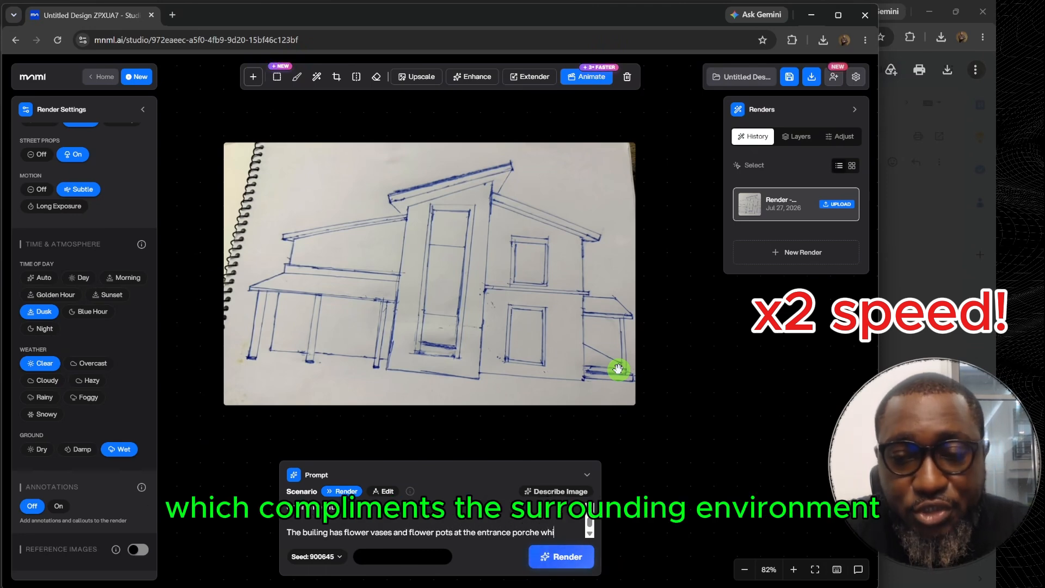
pyautogui.write('ch compliments the ')
pyautogui.write('su')
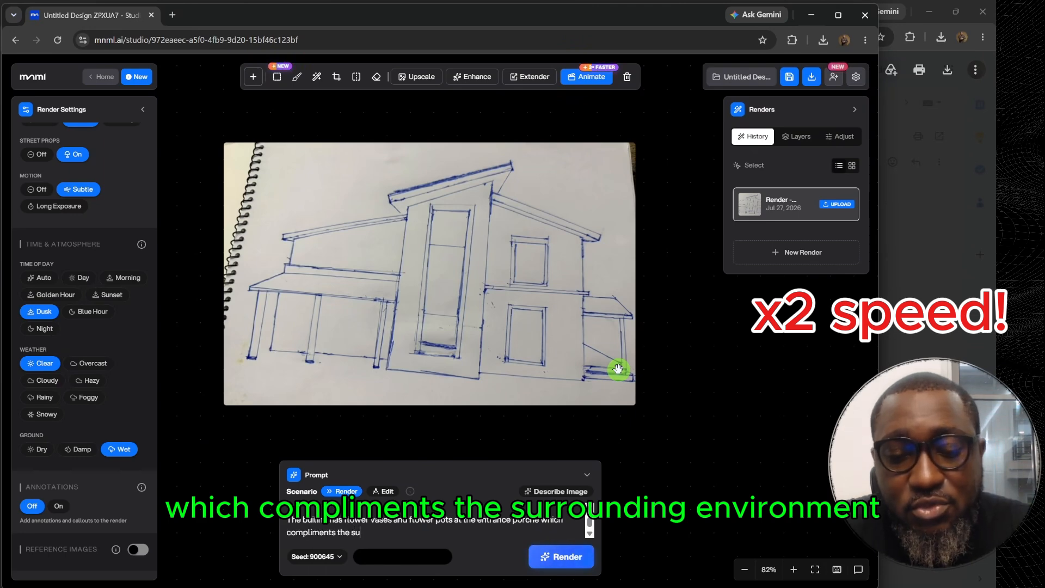
pyautogui.write('rrounding enviroen')
pyautogui.press('BackSpace')
pyautogui.press('BackSpace')
pyautogui.write('nment.')
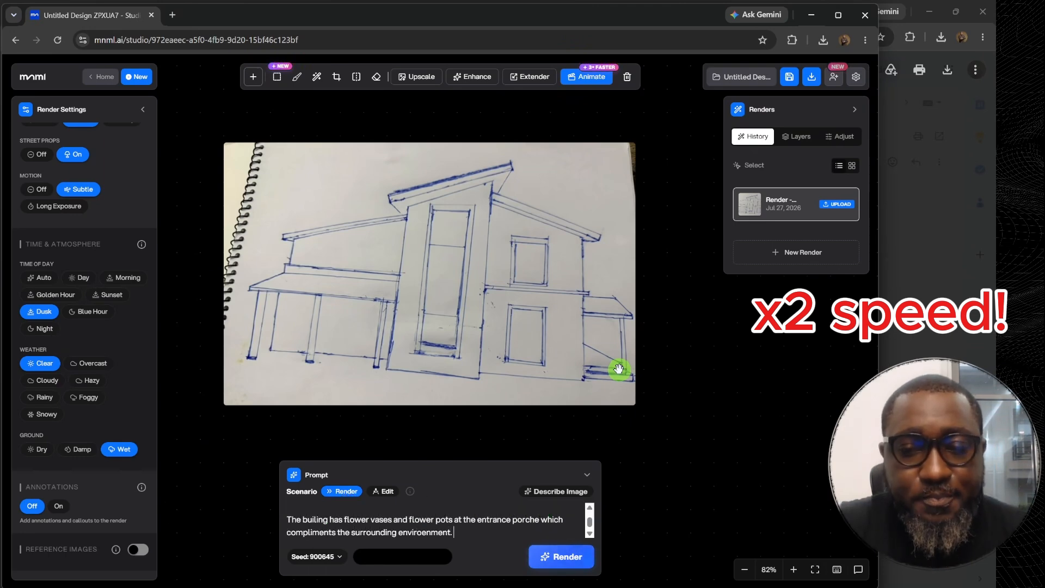
# End the prompt with "The render should be of high quality." and generate the render.
pyautogui.press('Return')
pyautogui.write('The render should')
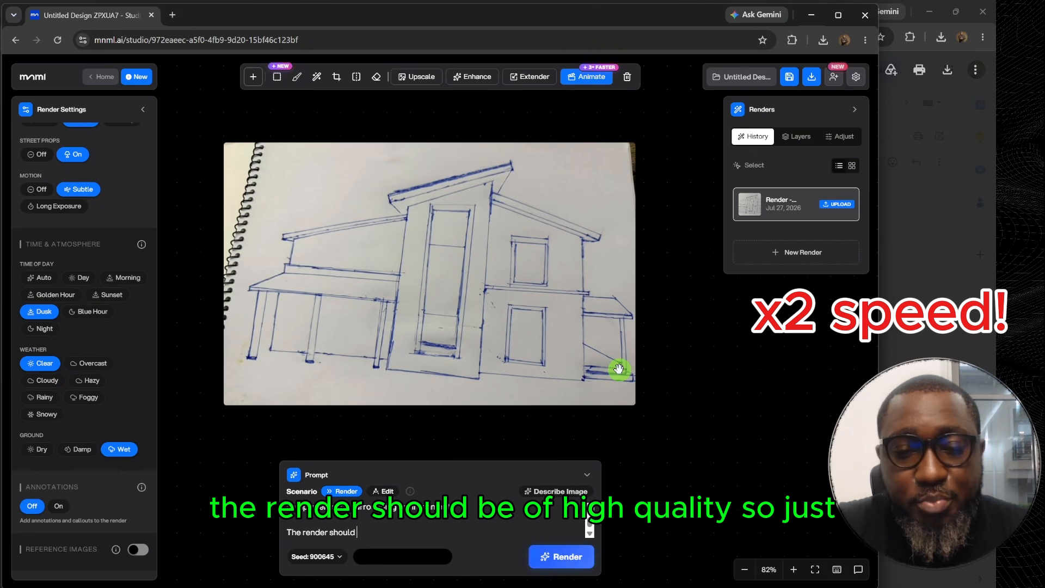
pyautogui.write(' be of high quality')
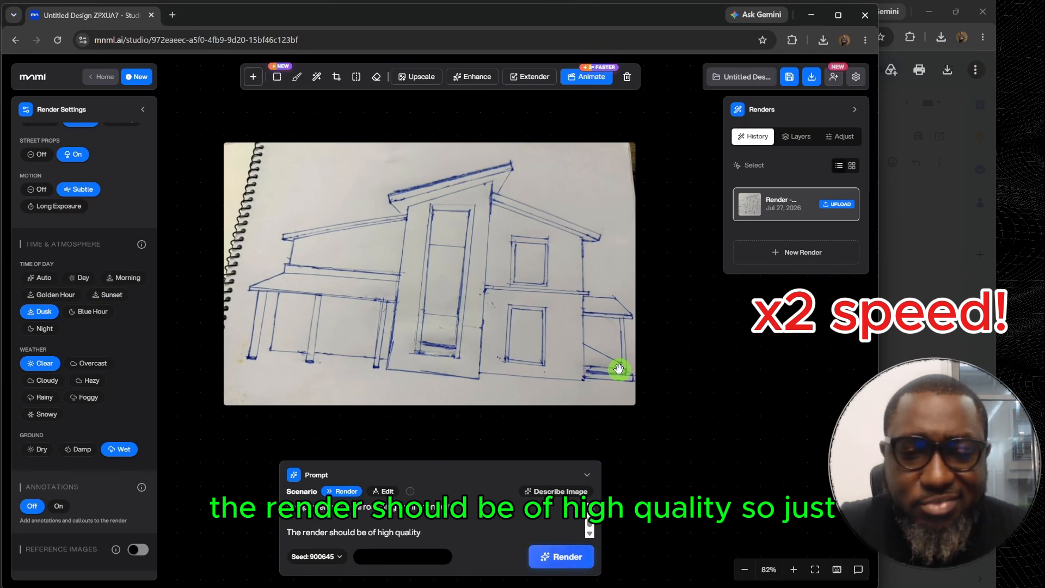
pyautogui.write('.')
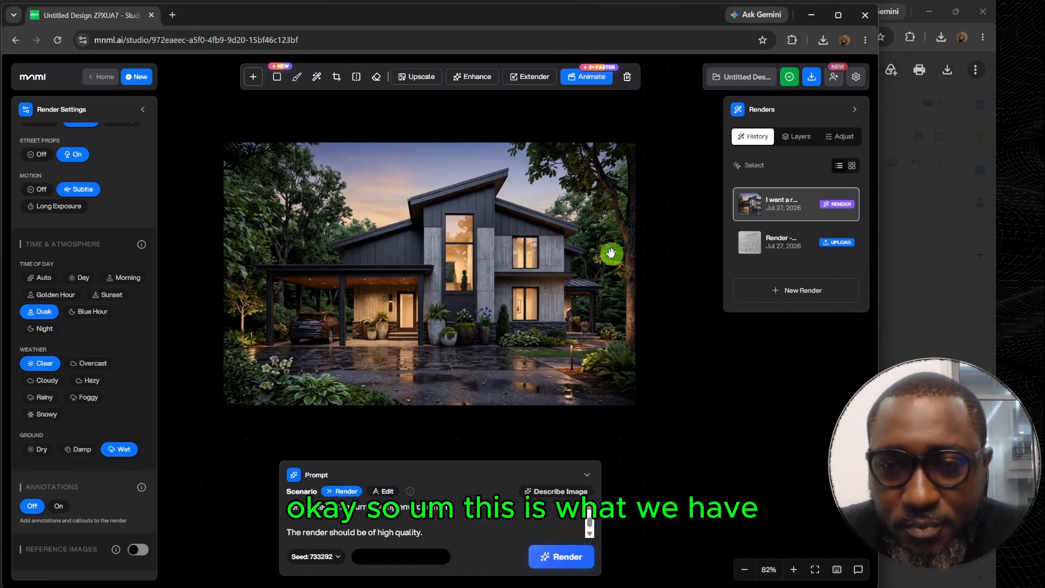
# Examine the finished render up close and compare it with the uploaded house sketch.
pyautogui.scroll(2, 514, 234)
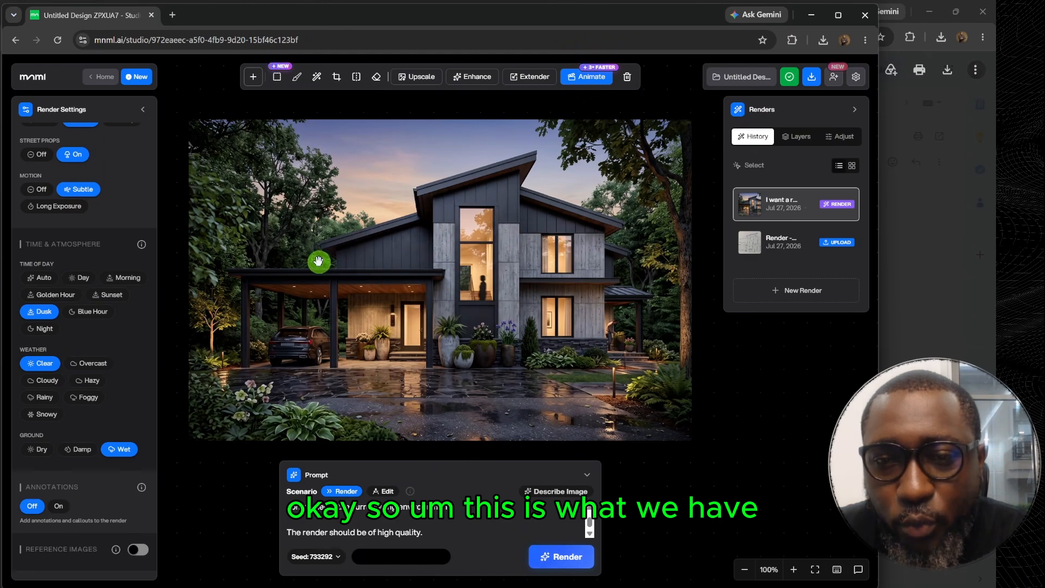
pyautogui.click(765, 203)
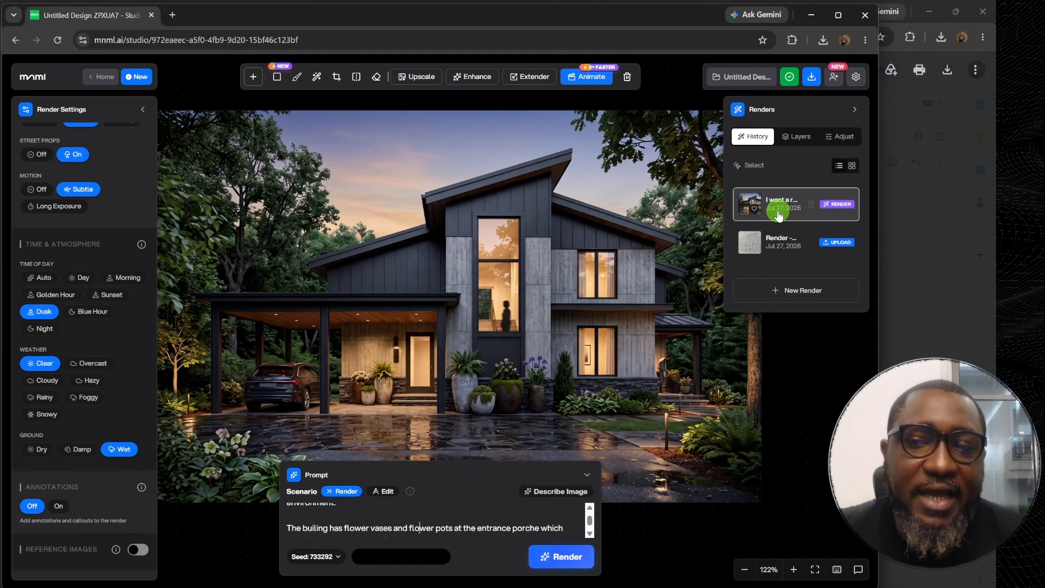
pyautogui.click(782, 239)
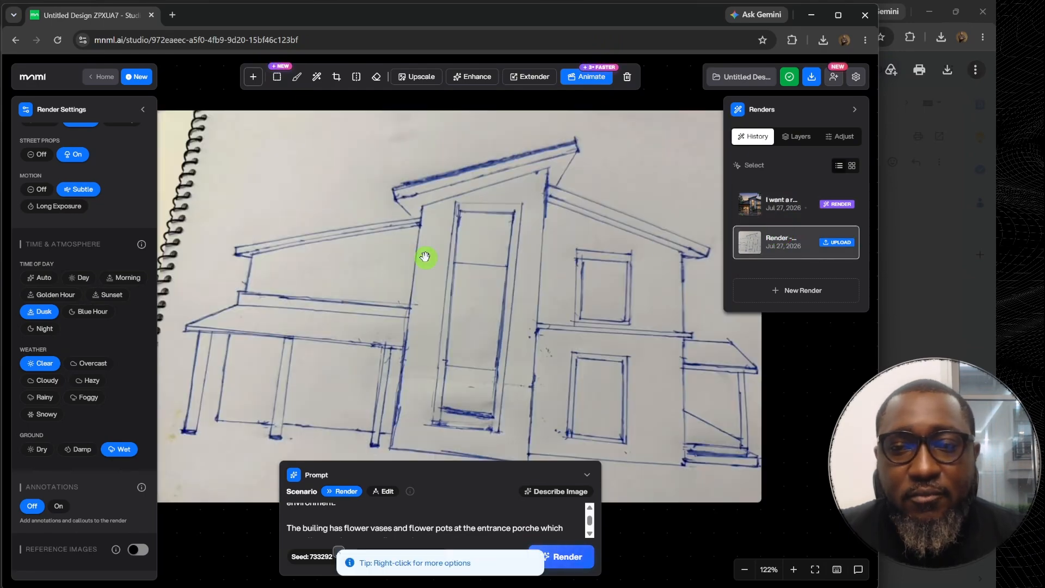
pyautogui.click(773, 209)
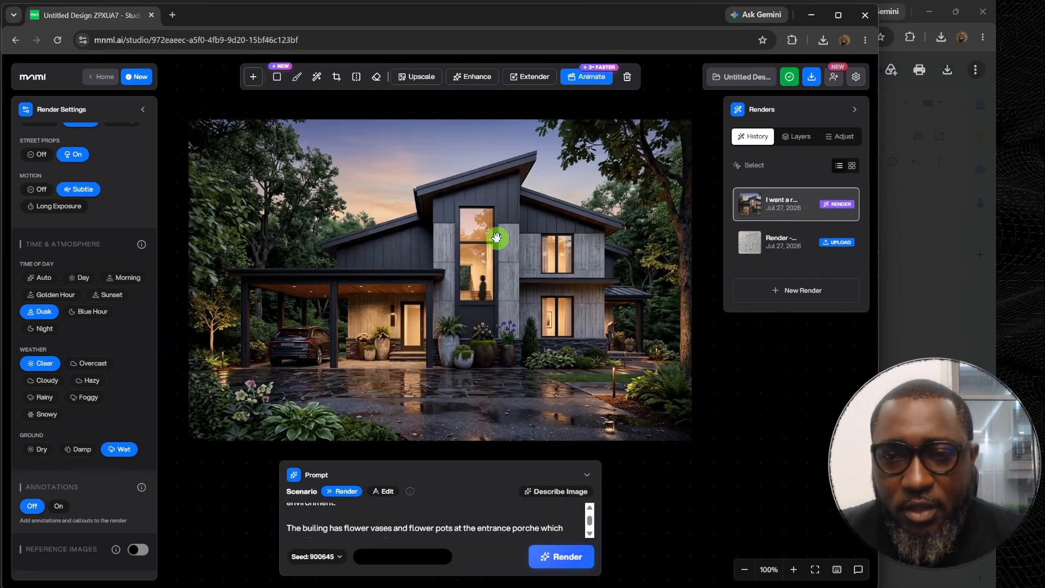
# Return to the uploaded sketch as the source image and set the site context to Urban.
pyautogui.click(778, 244)
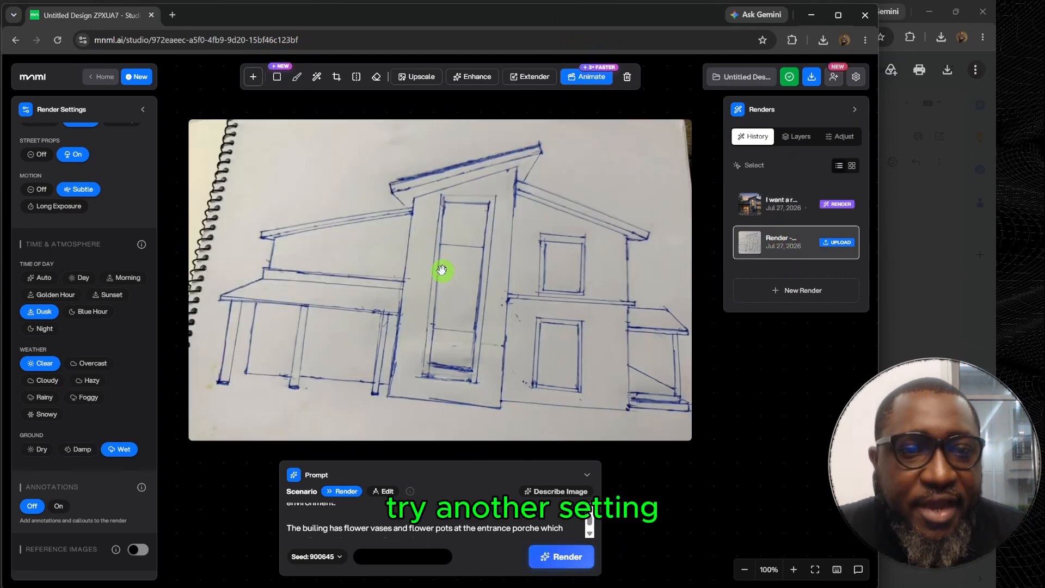
pyautogui.scroll(7, 155, 291)
pyautogui.scroll(5, 155, 291)
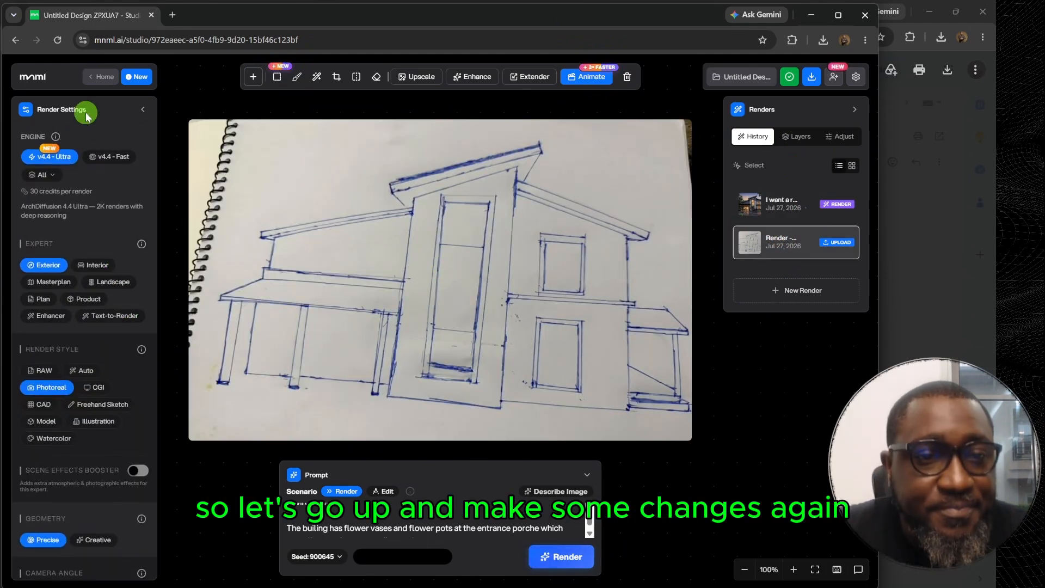
pyautogui.scroll(-3, 26, 316)
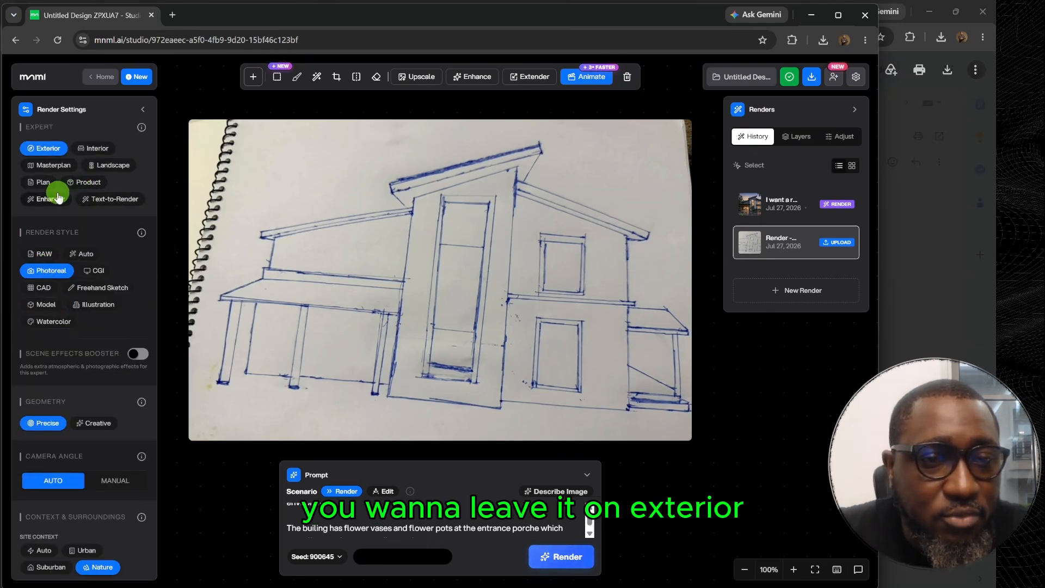
pyautogui.scroll(-1, 45, 202)
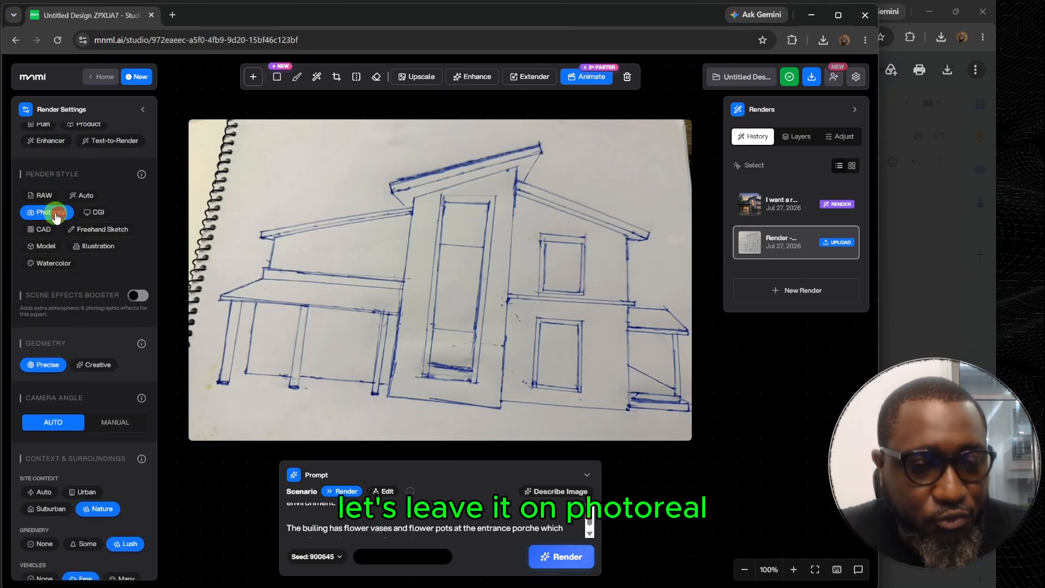
pyautogui.scroll(-5, 90, 266)
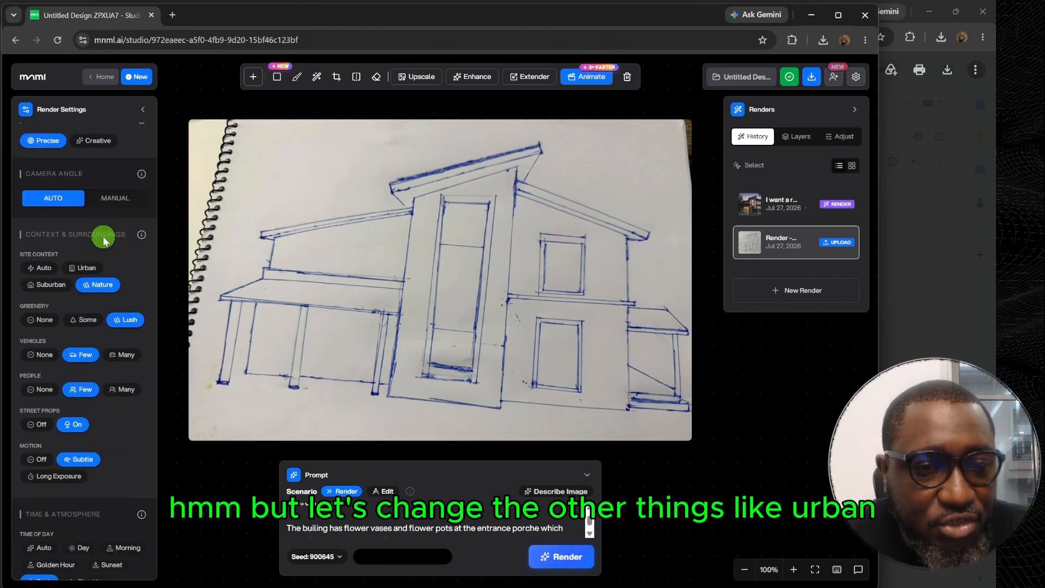
pyautogui.click(86, 201)
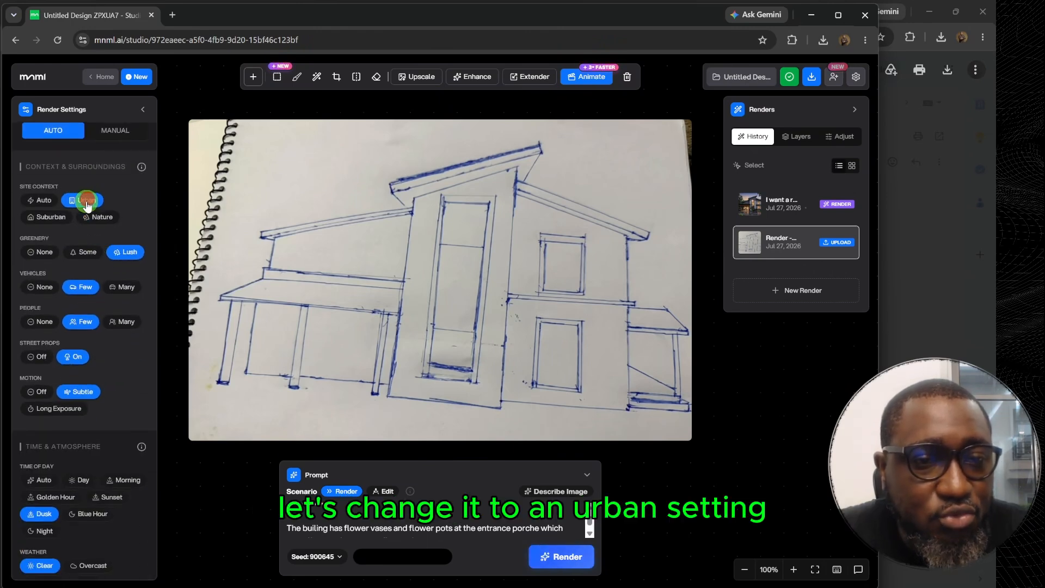
# Set the greenery to Some and the vehicles to Many for the new render.
pyautogui.click(84, 252)
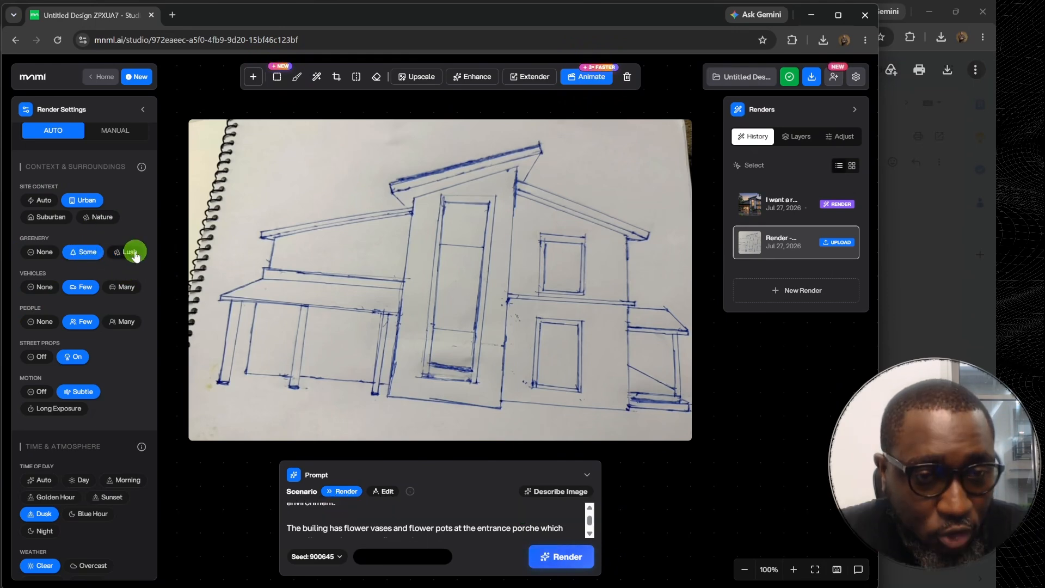
pyautogui.scroll(-1, 93, 229)
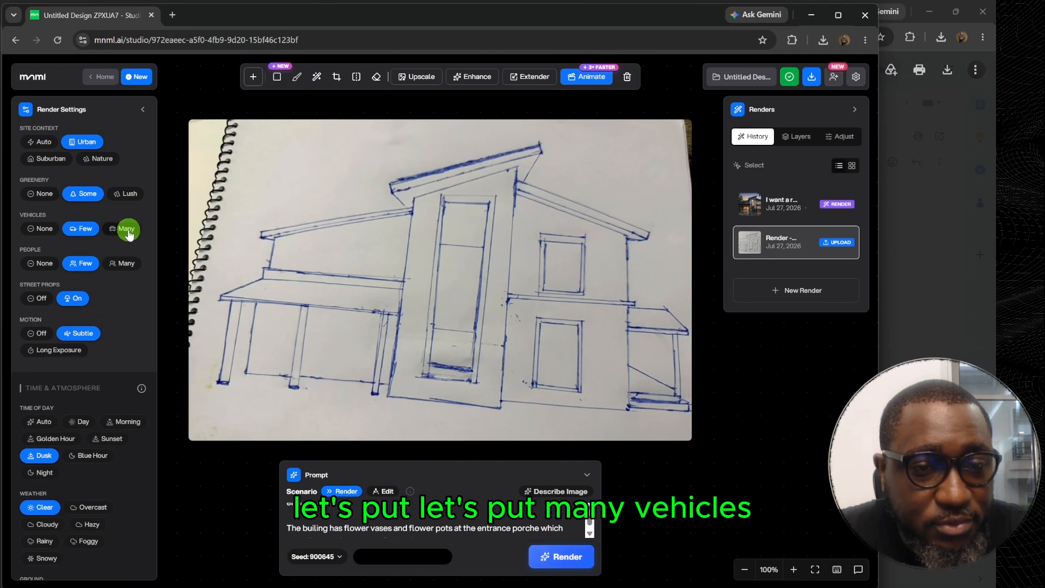
pyautogui.click(126, 228)
pyautogui.scroll(-1, 94, 291)
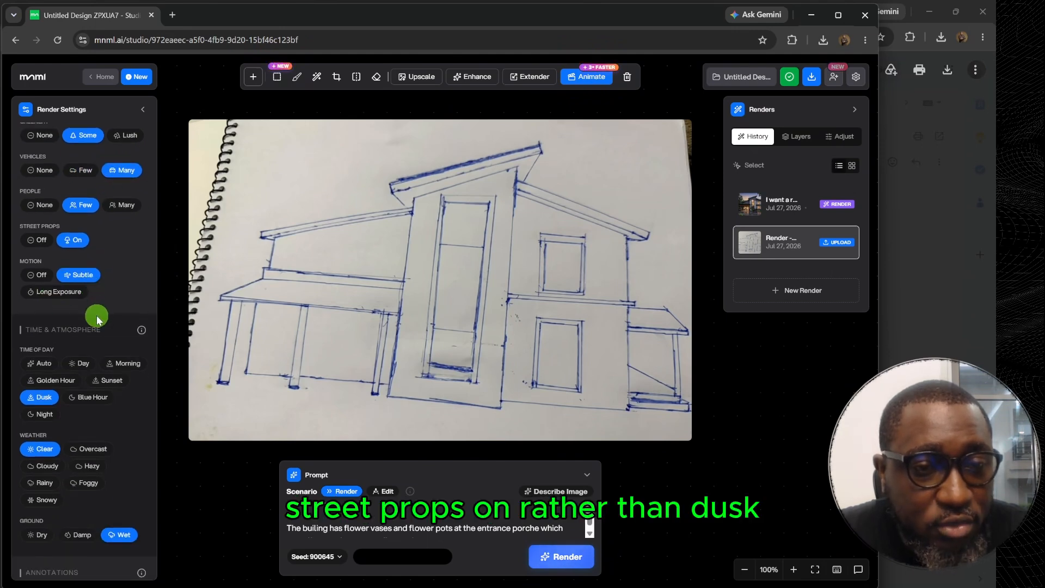
# Set the time of day to Day, the weather to Overcast and the ground to Dry, and generate the urban render.
pyautogui.scroll(-2, 82, 310)
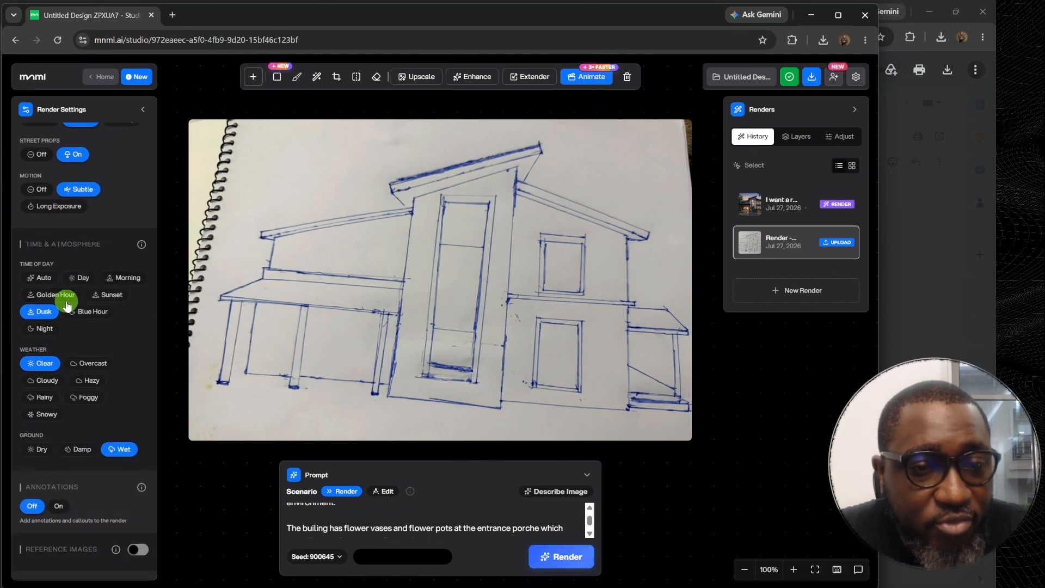
pyautogui.click(80, 277)
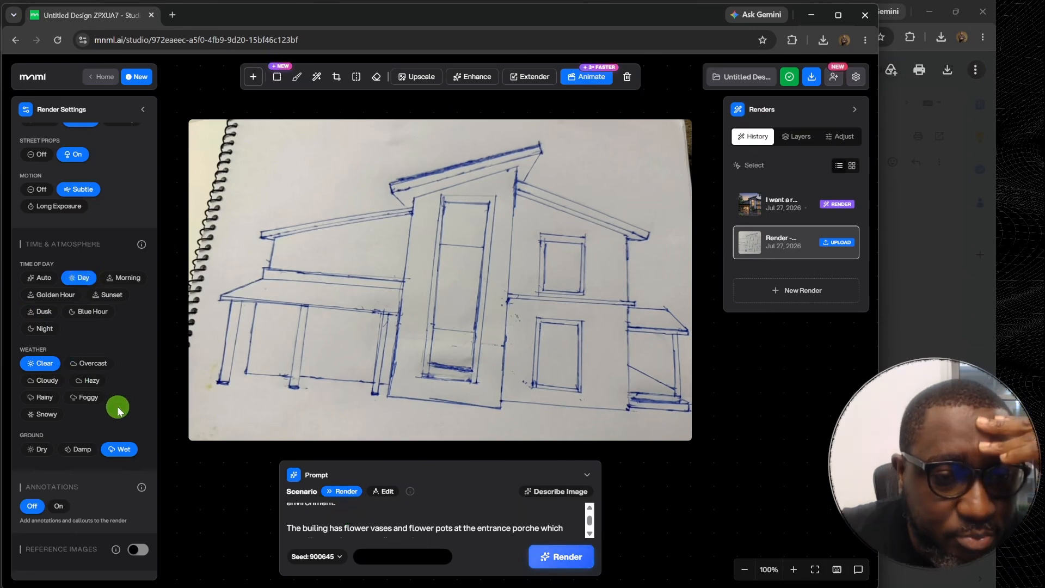
pyautogui.click(89, 363)
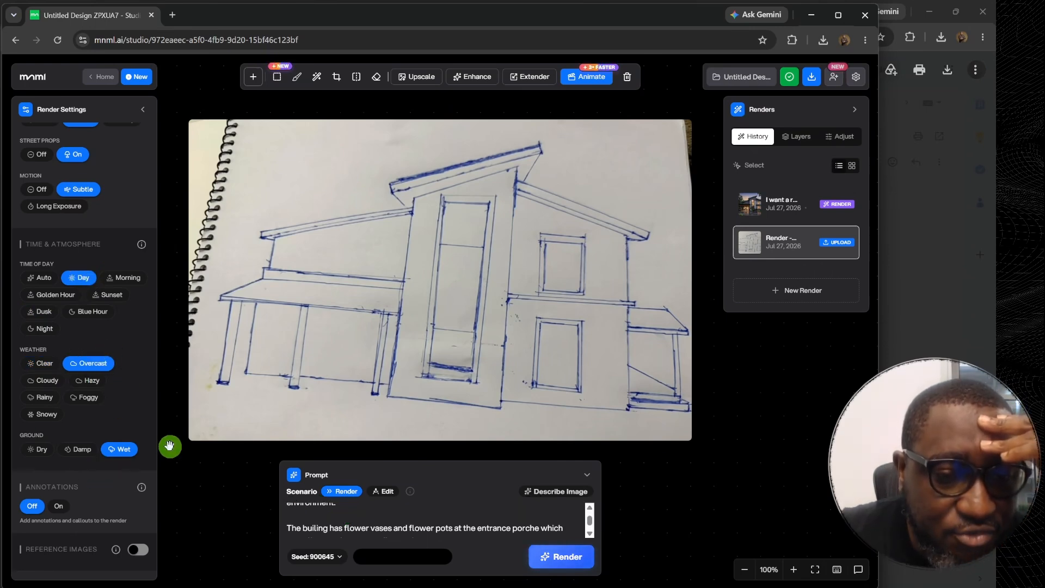
pyautogui.click(76, 450)
pyautogui.click(37, 449)
pyautogui.click(552, 556)
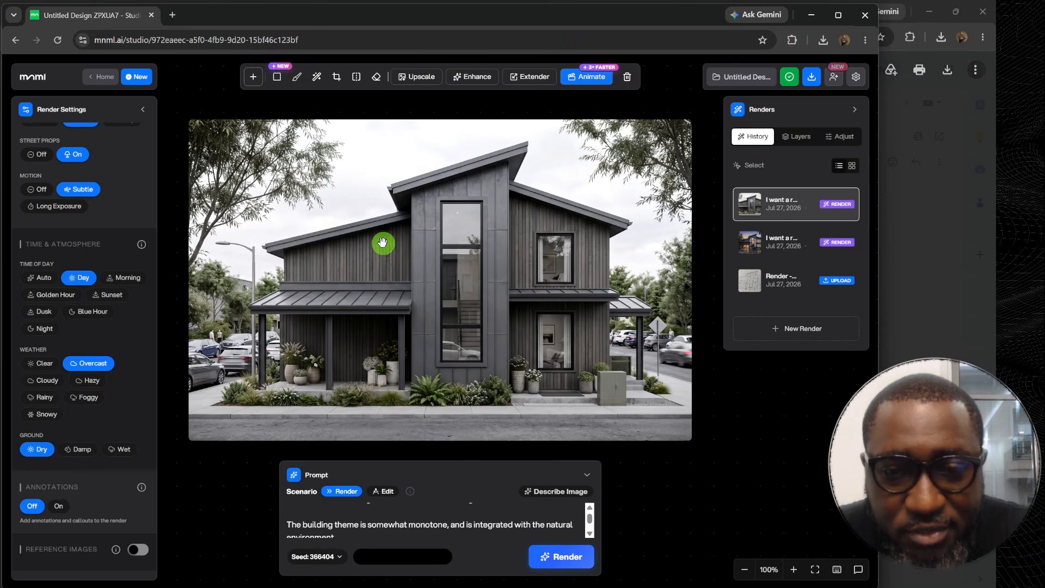
# Compare the new urban day render with the earlier dusk render and the uploaded house sketch.
pyautogui.scroll(2, 396, 355)
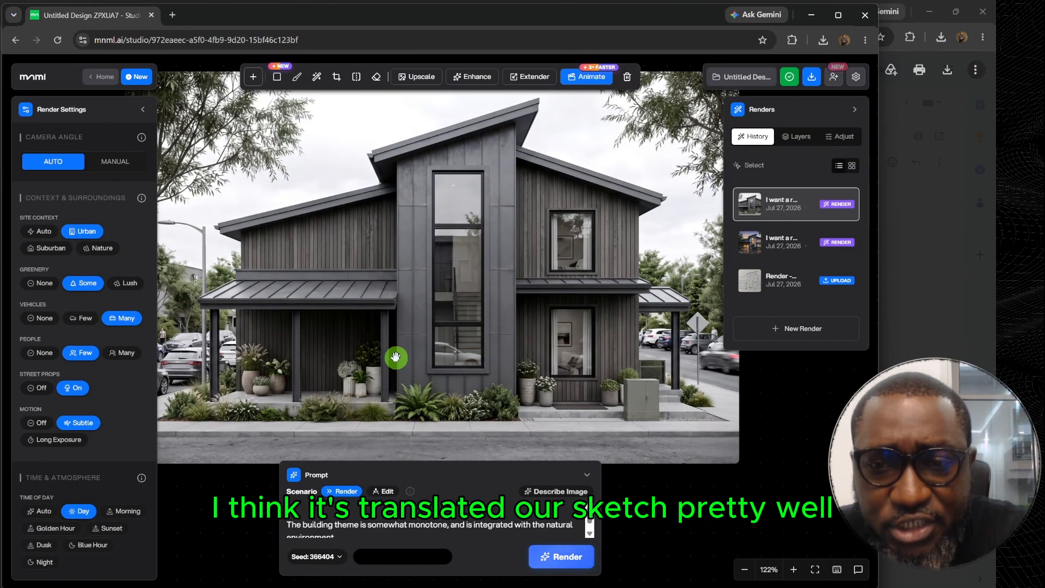
pyautogui.click(780, 243)
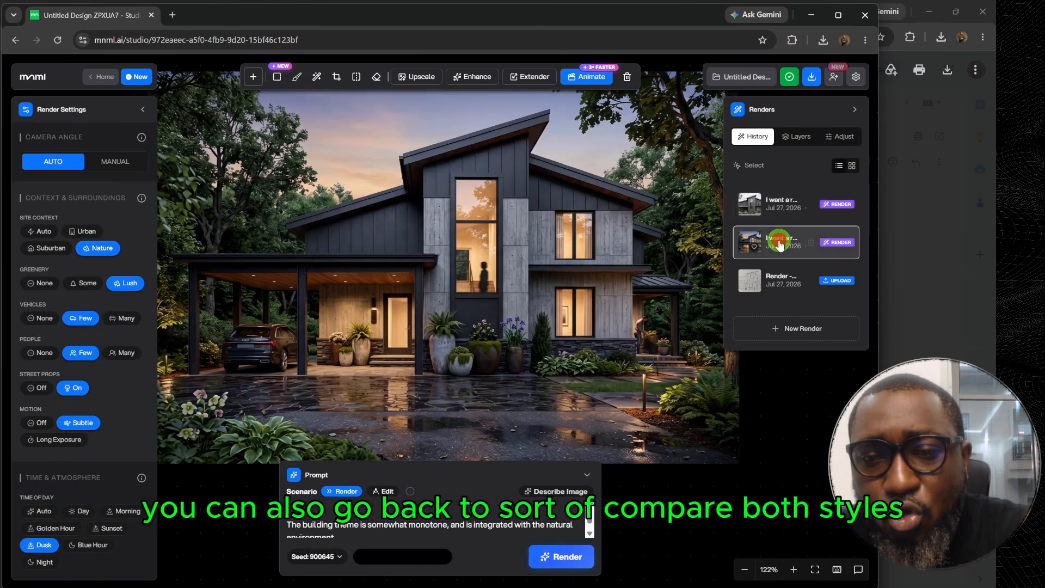
pyautogui.click(785, 203)
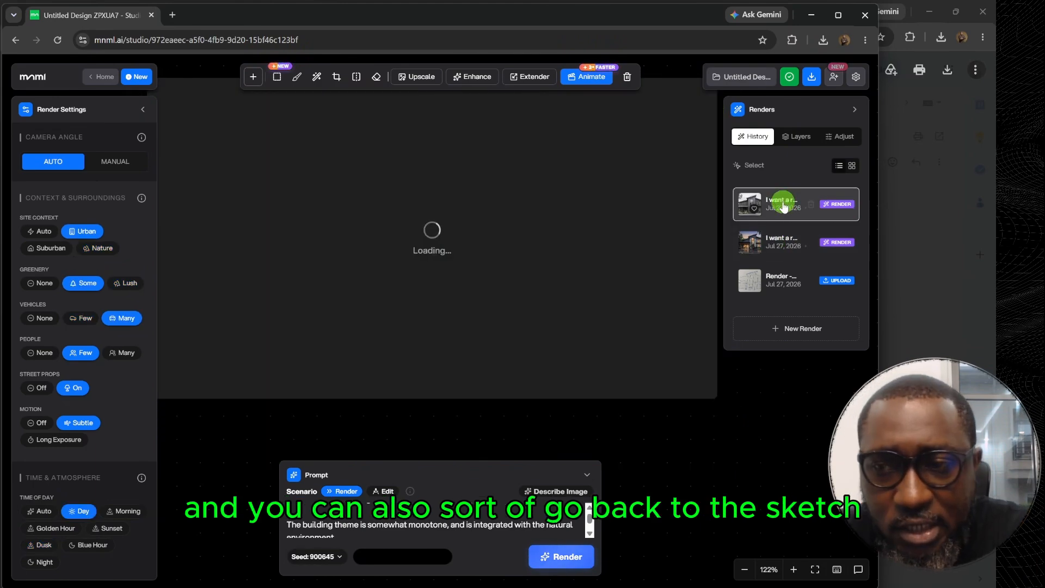
pyautogui.click(778, 281)
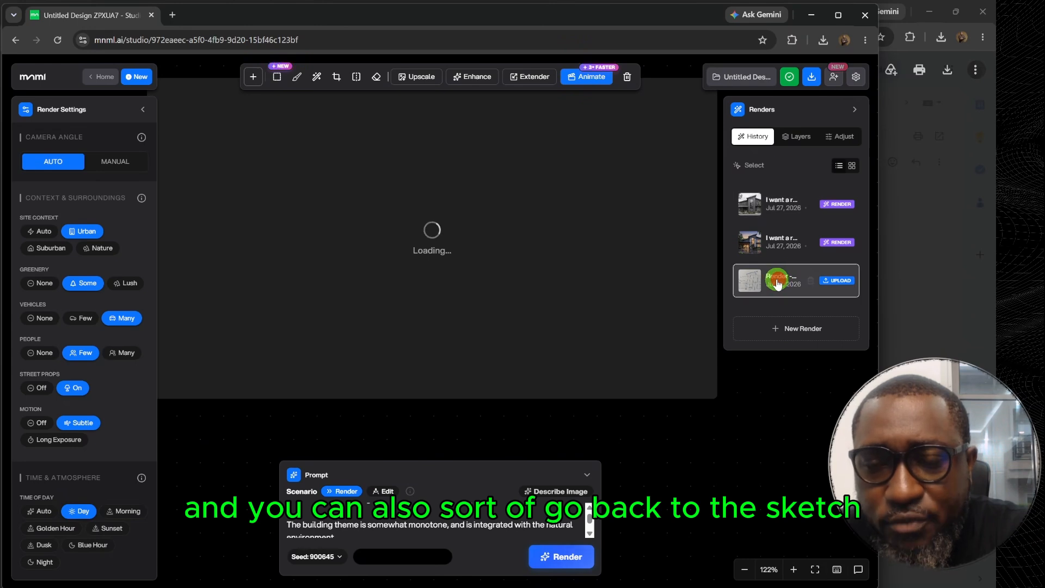
pyautogui.scroll(-3, 499, 233)
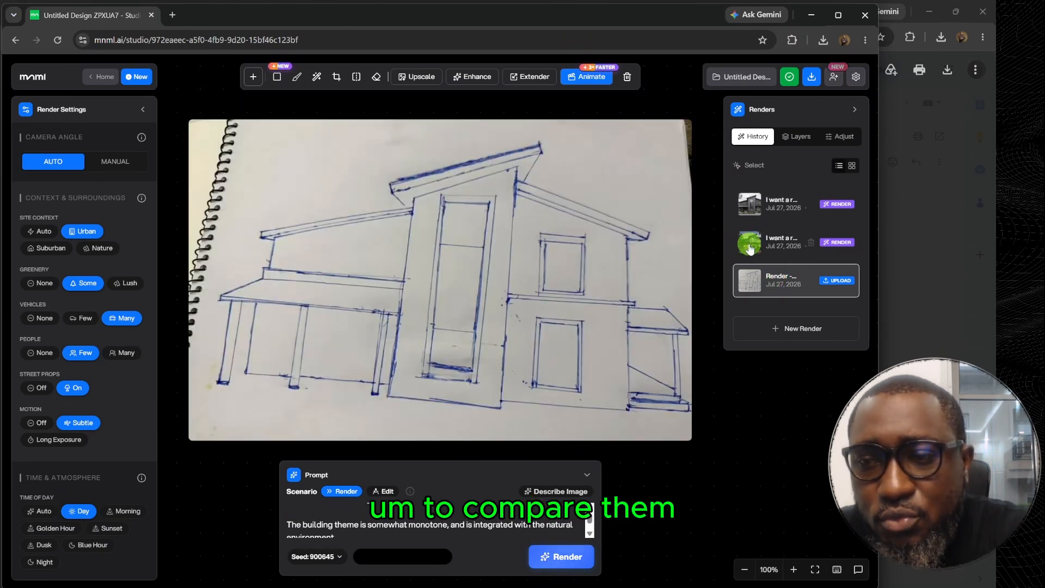
pyautogui.click(784, 243)
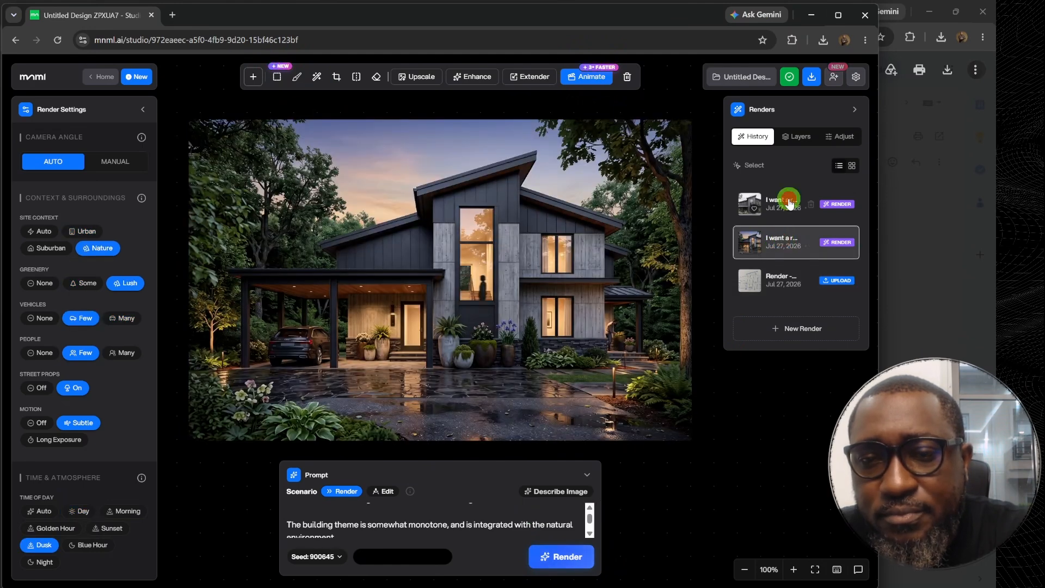
pyautogui.click(784, 202)
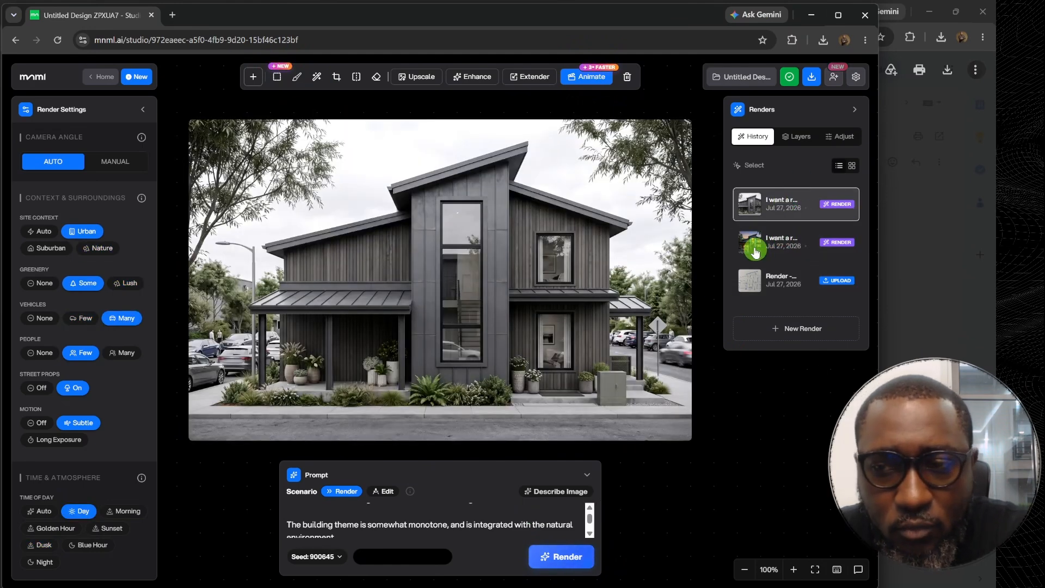
# Return to the uploaded sketch as the source image and set the render style to CGI and the site context to Suburban.
pyautogui.click(774, 287)
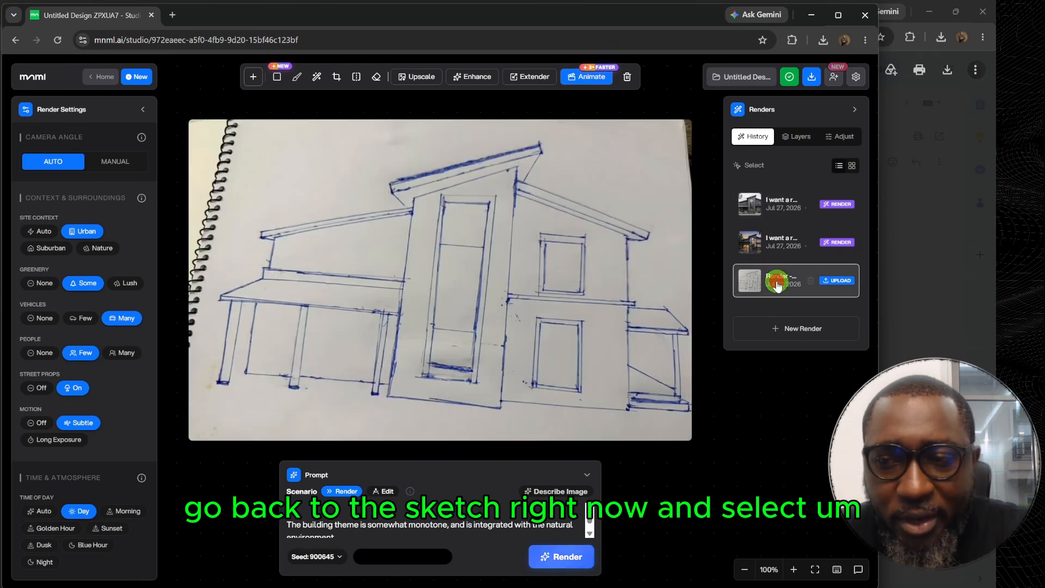
pyautogui.scroll(8, 34, 289)
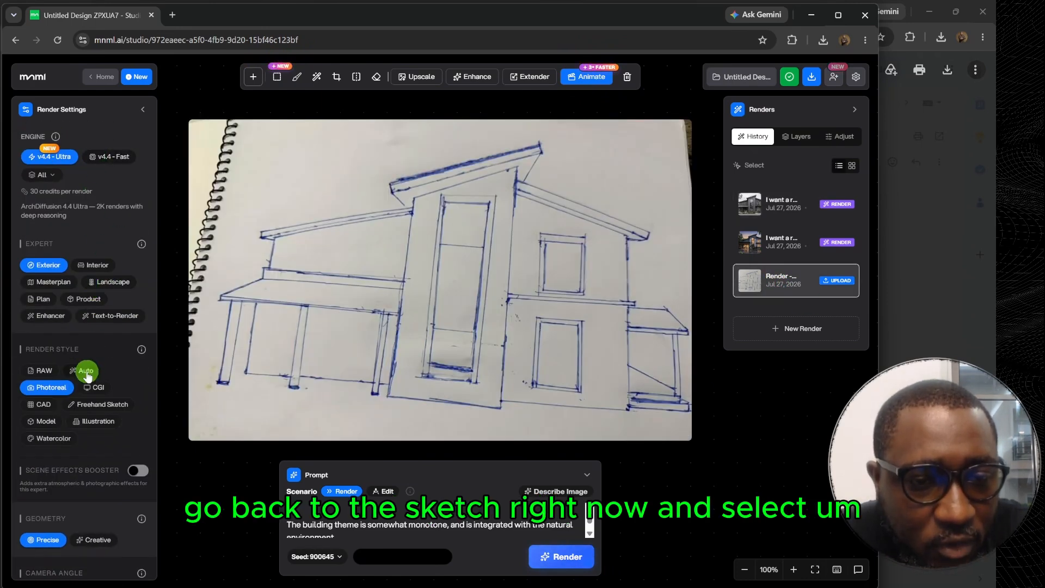
pyautogui.scroll(-3, 87, 372)
pyautogui.click(97, 212)
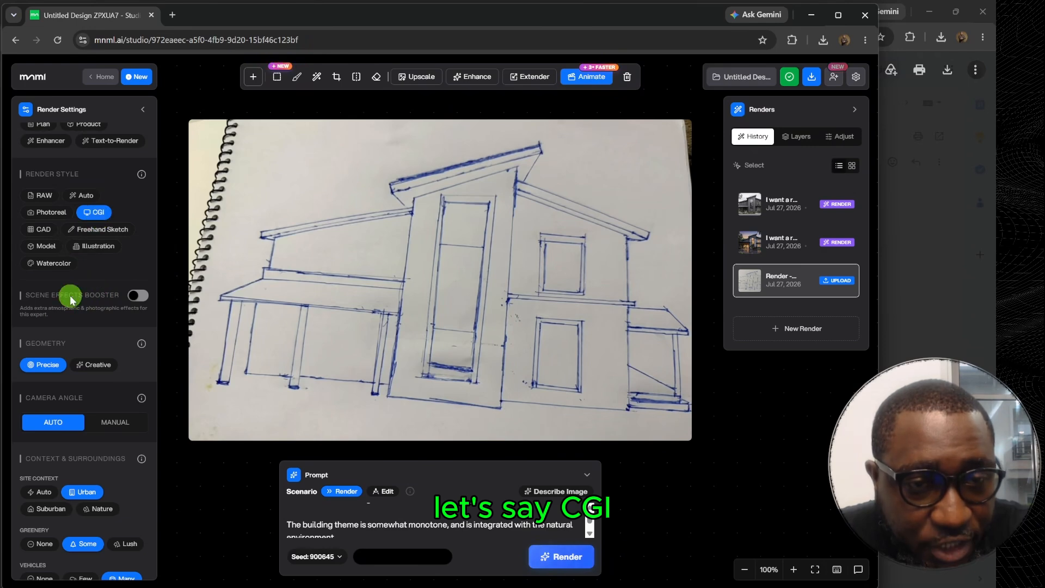
pyautogui.scroll(-2, 89, 256)
pyautogui.scroll(-3, 90, 256)
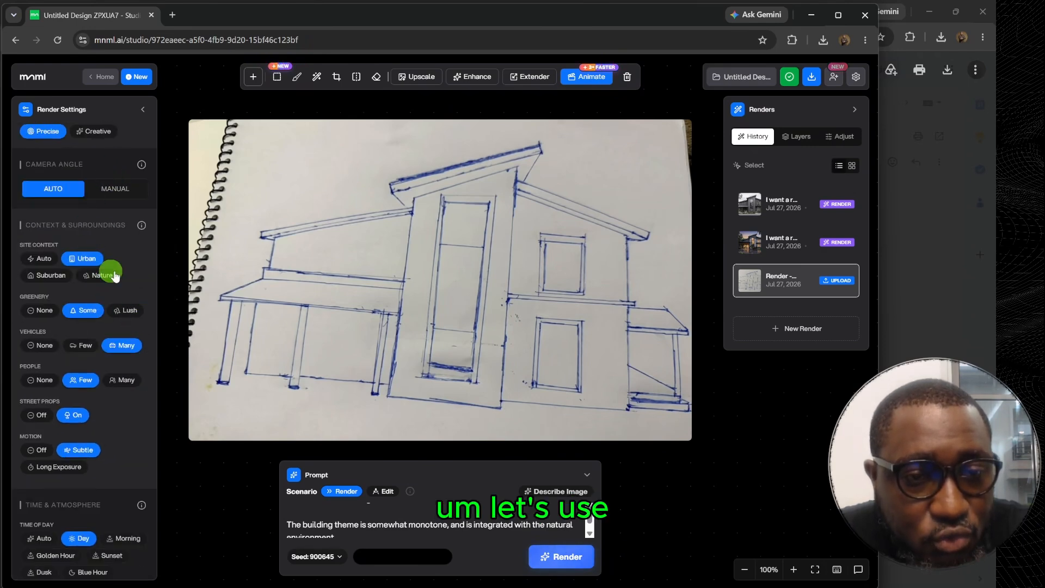
pyautogui.click(47, 275)
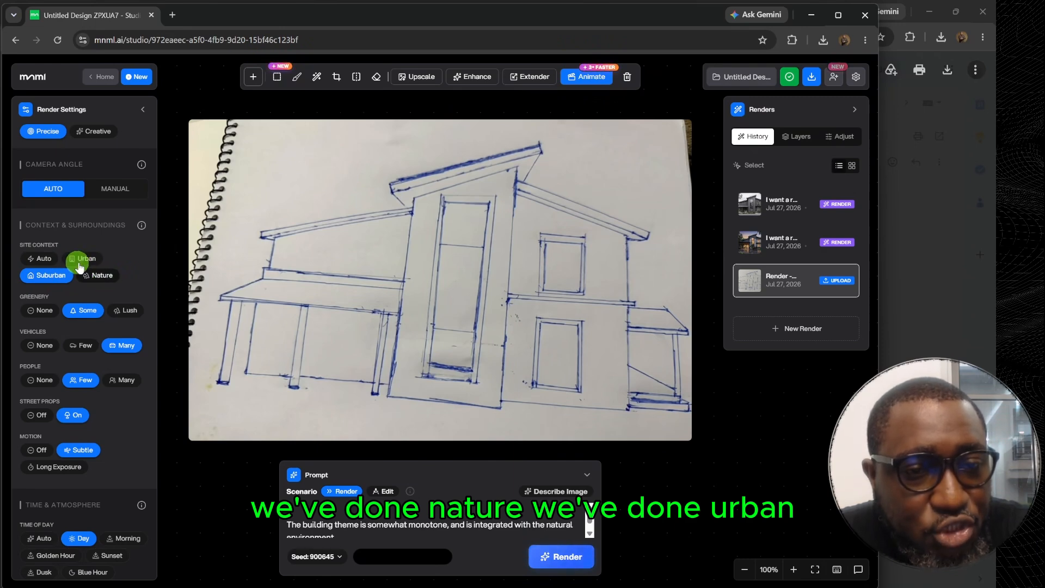
# Set the time of day to Night and the weather to Snowy for the suburban render.
pyautogui.scroll(-2, 93, 258)
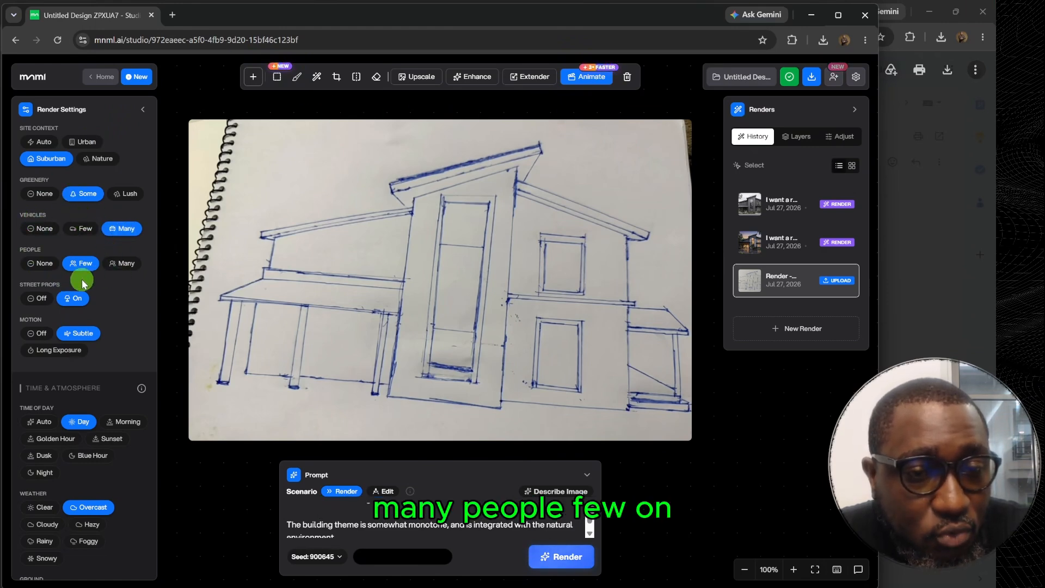
pyautogui.scroll(-2, 96, 186)
pyautogui.scroll(-1, 82, 303)
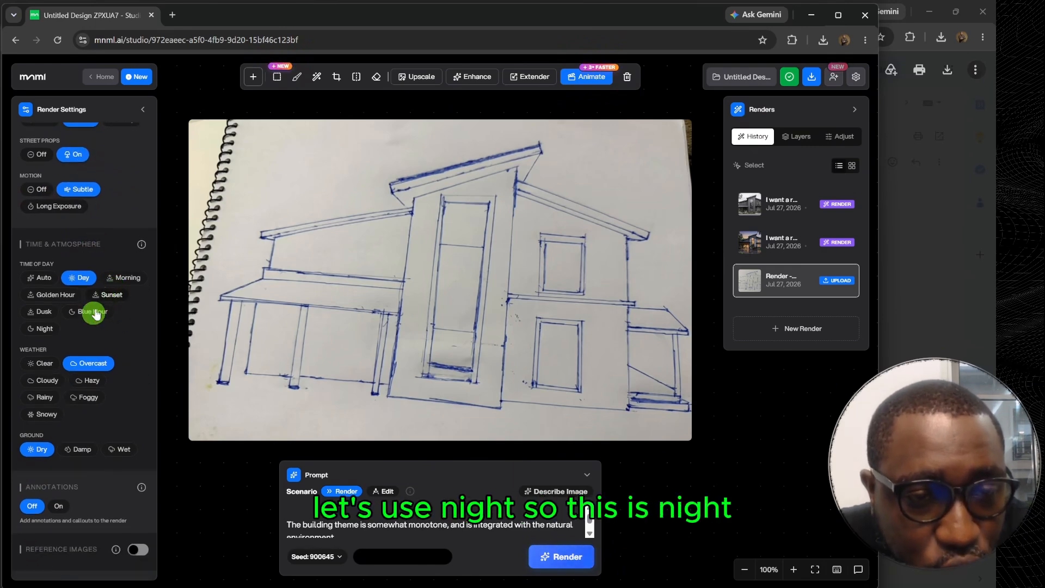
pyautogui.click(42, 330)
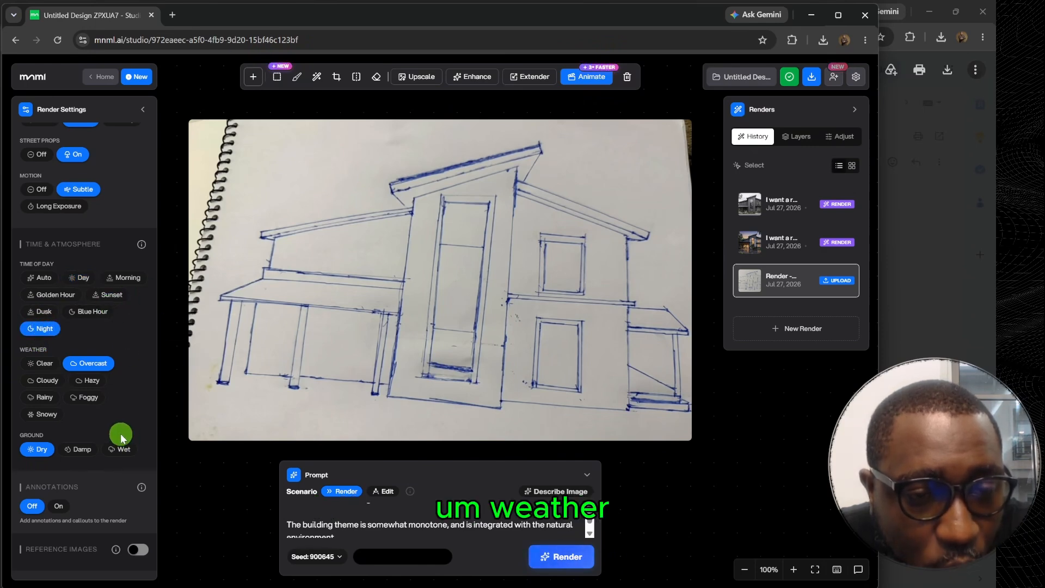
pyautogui.click(41, 401)
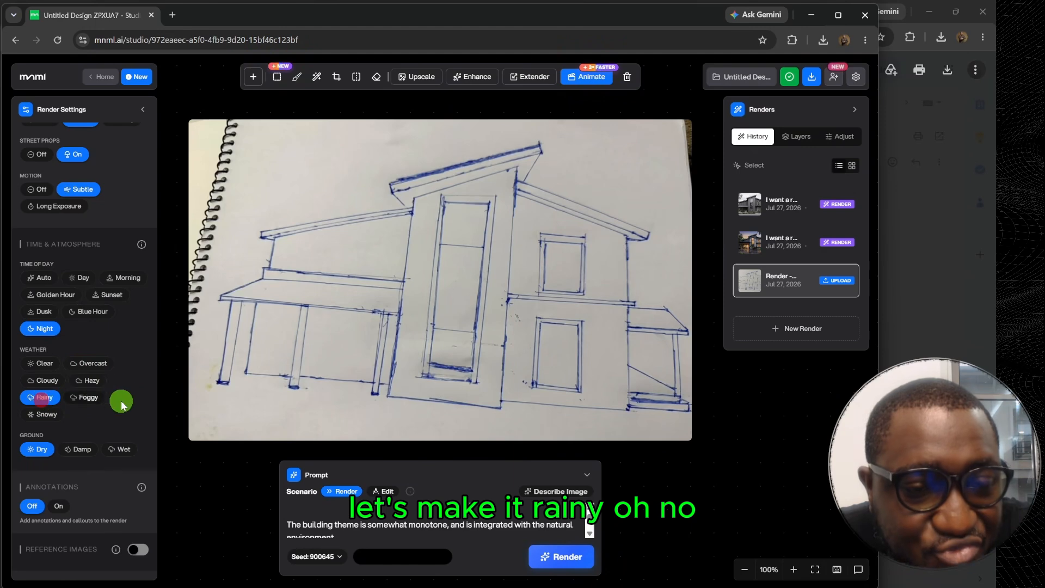
pyautogui.click(63, 423)
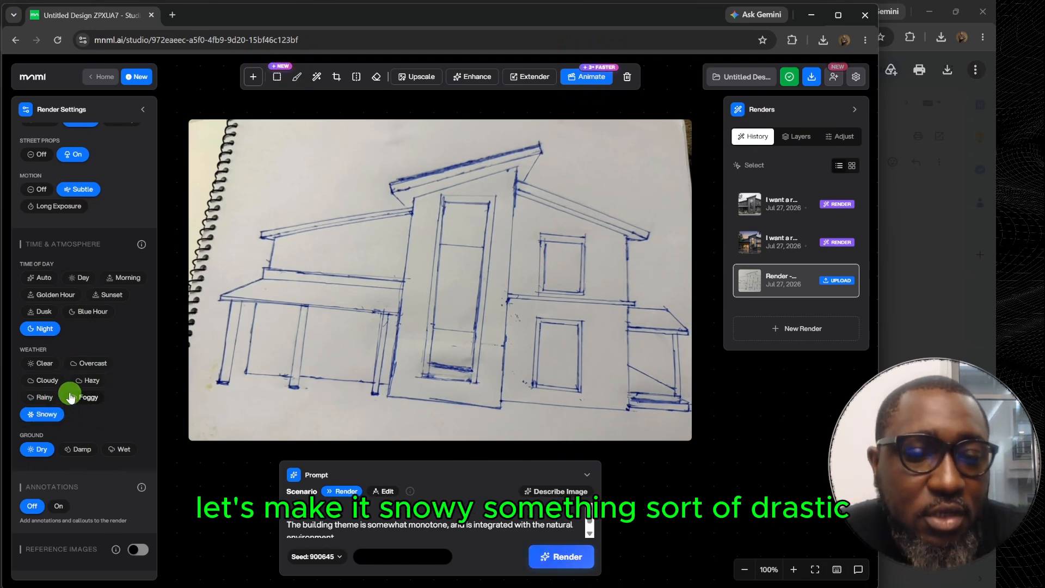
# Insert "with a prominent burnt orange theme" after "somewhat monotone" in the prompt and generate the render.
pyautogui.click(448, 525)
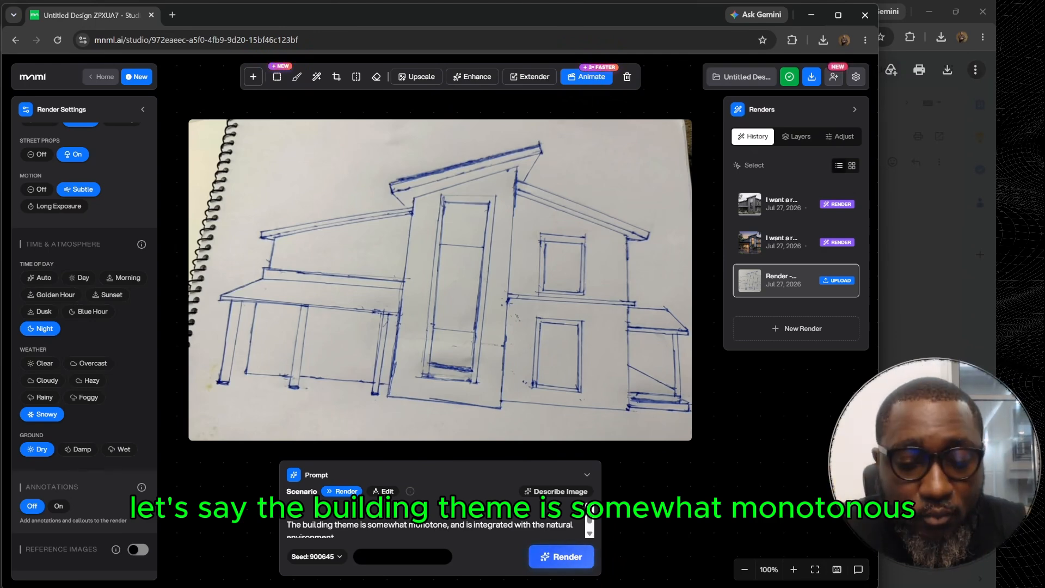
pyautogui.write('with')
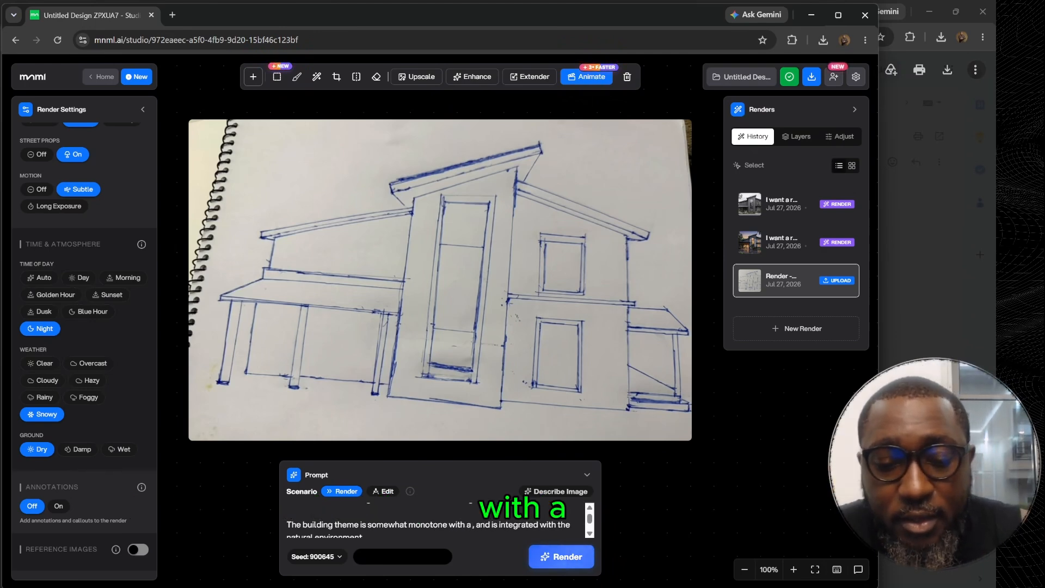
pyautogui.write(' a ')
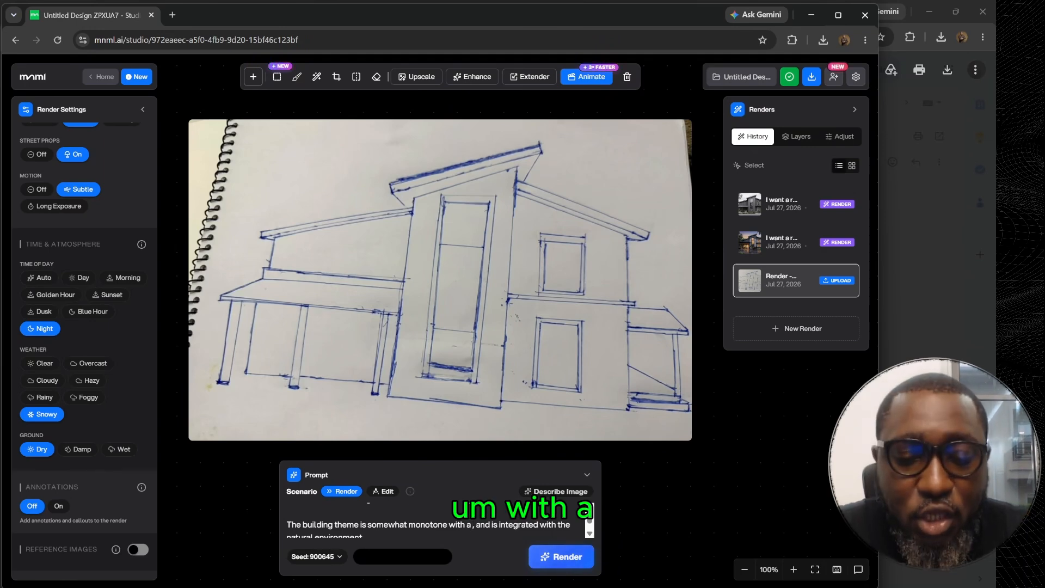
pyautogui.write('c')
pyautogui.press('BackSpace')
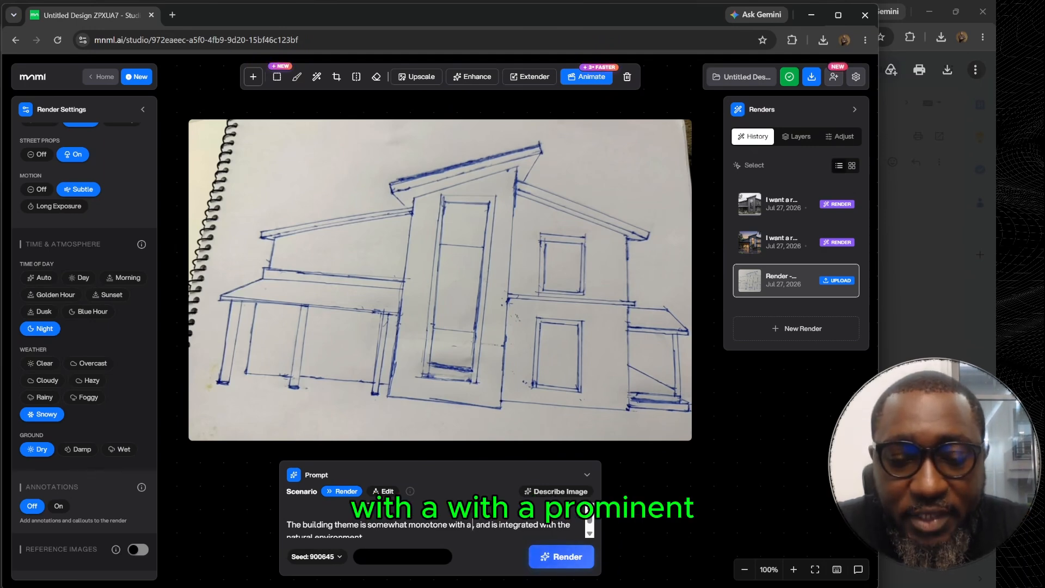
pyautogui.write('prominent')
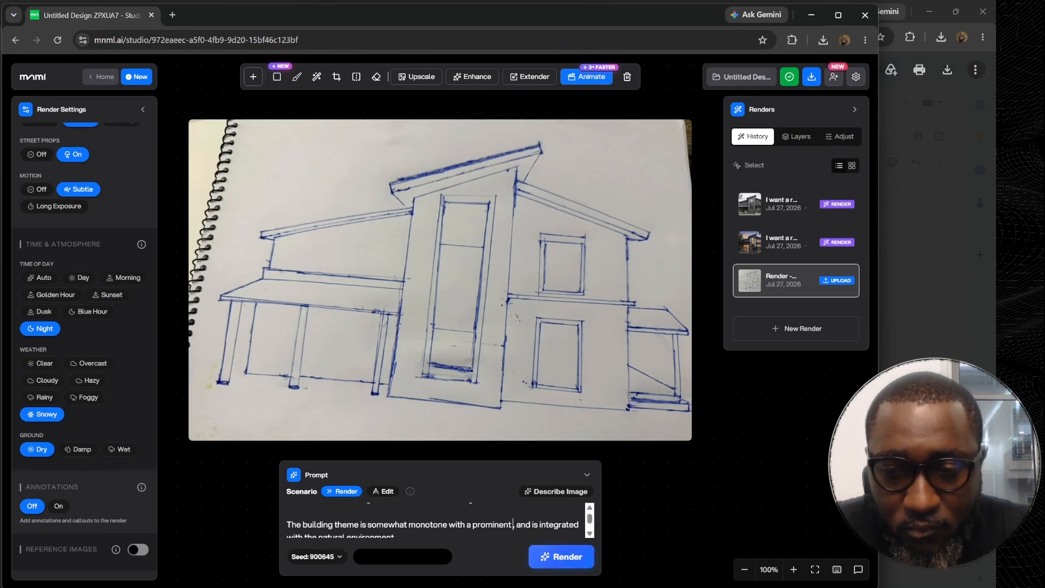
pyautogui.write(' burnt pra')
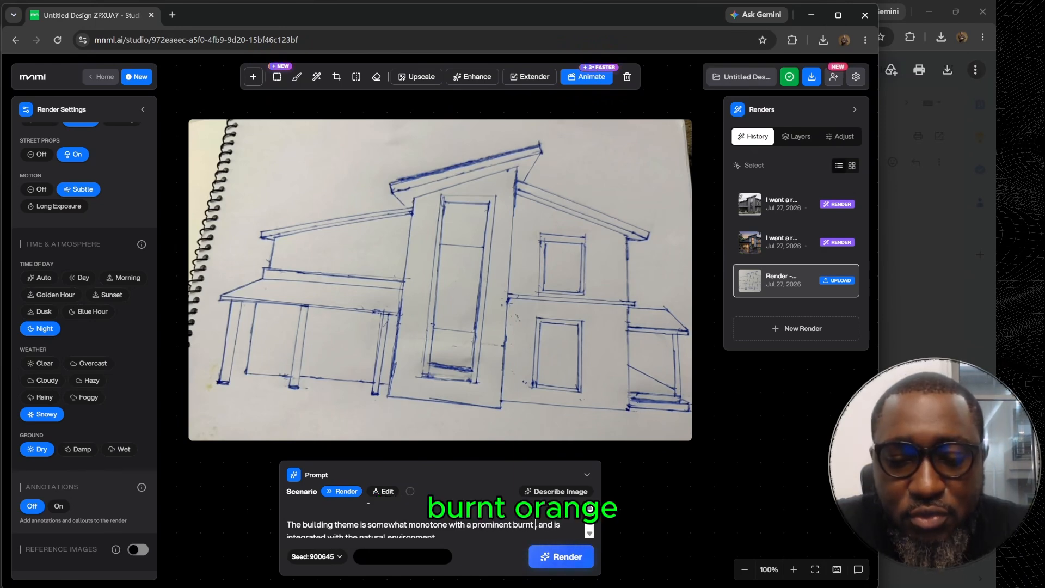
pyautogui.write('g')
pyautogui.press('BackSpace')
pyautogui.press('BackSpace')
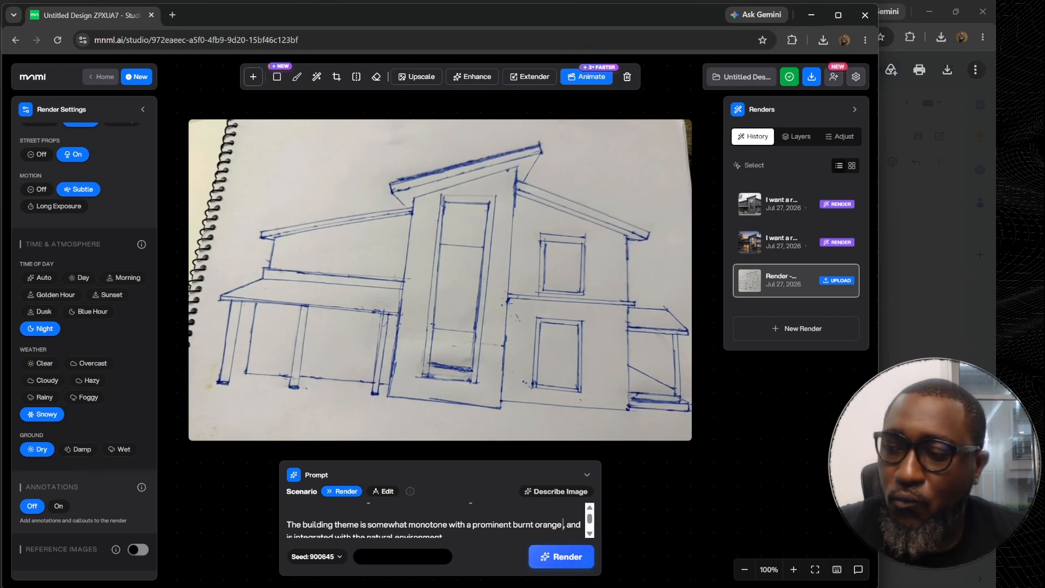
pyautogui.write('theme, and is integrated with the natural environment.')
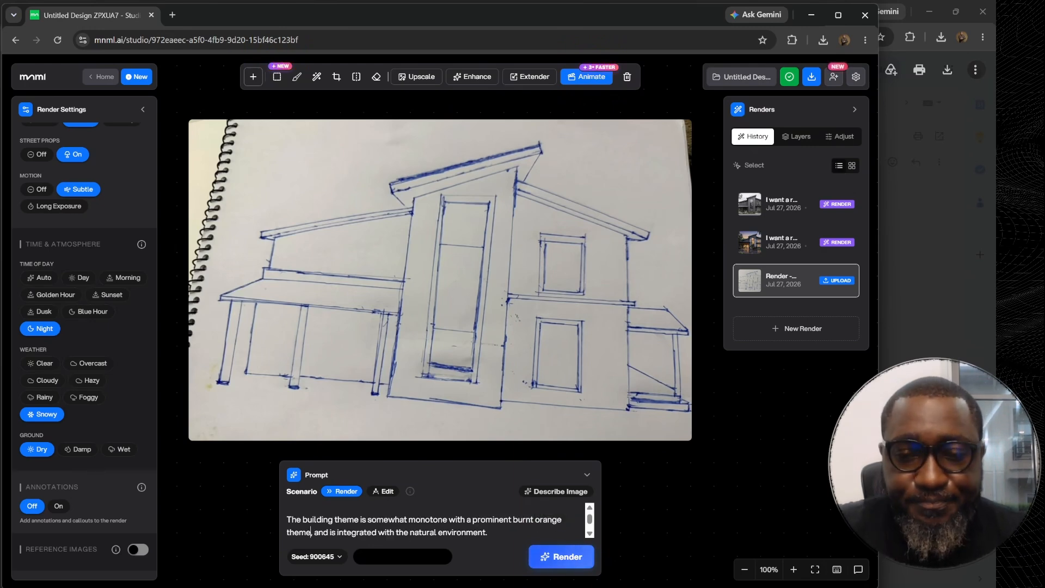
pyautogui.write('e')
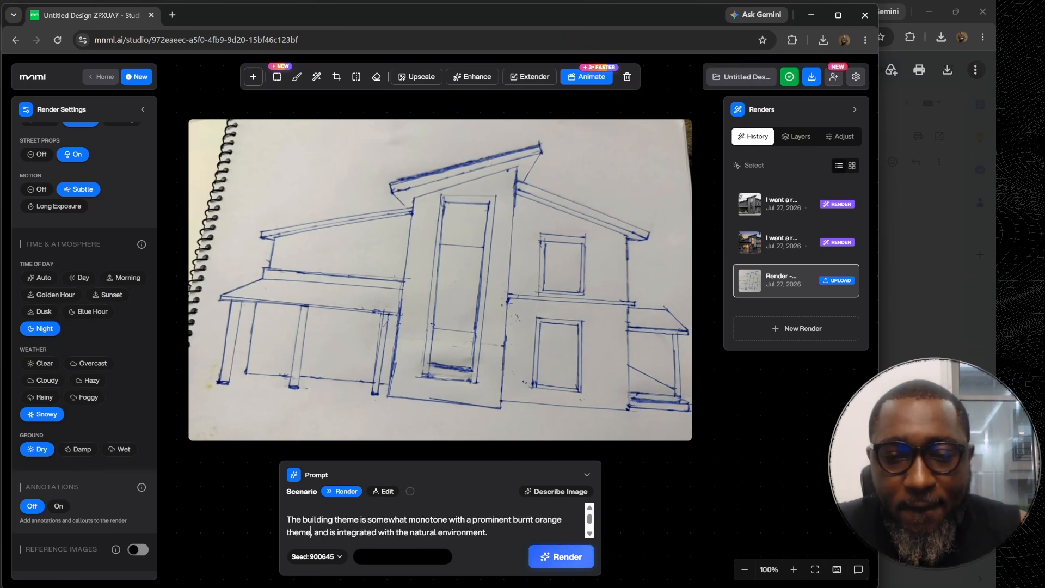
pyautogui.click(564, 565)
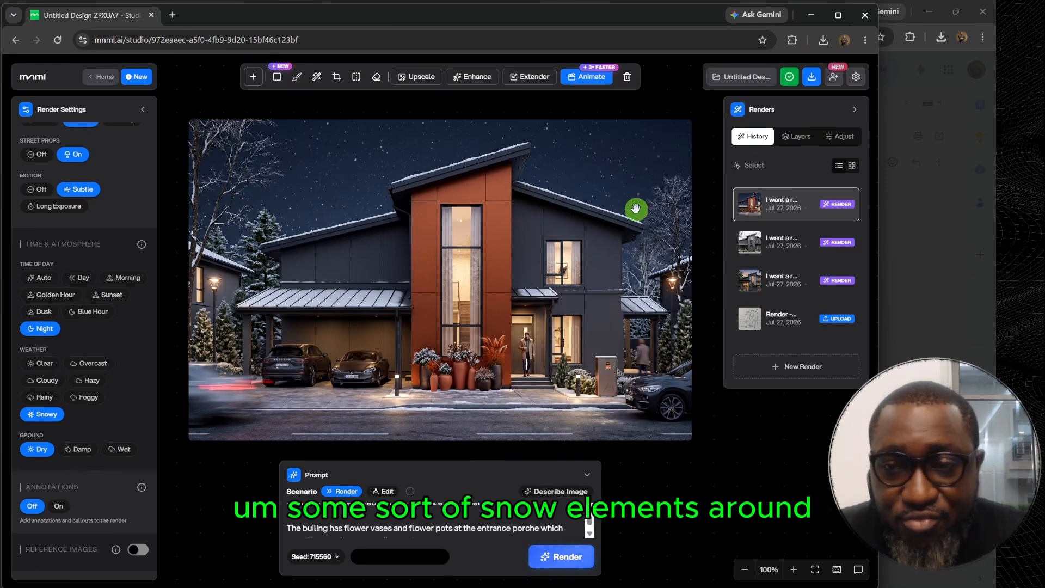
# Review the snowy night, urban day and dusk renders against the original sketch, ending on the urban day render.
pyautogui.click(784, 240)
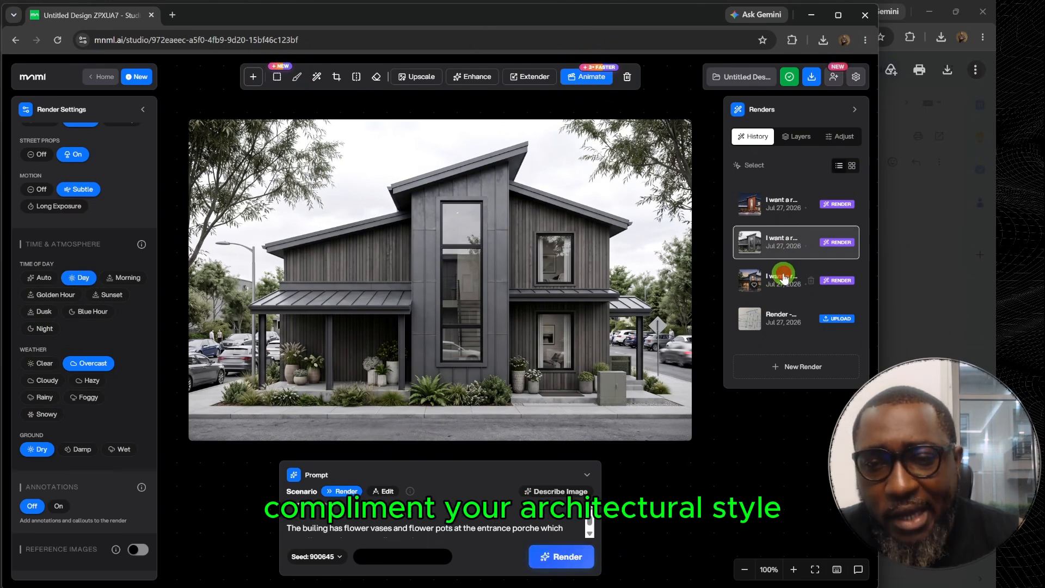
pyautogui.click(782, 279)
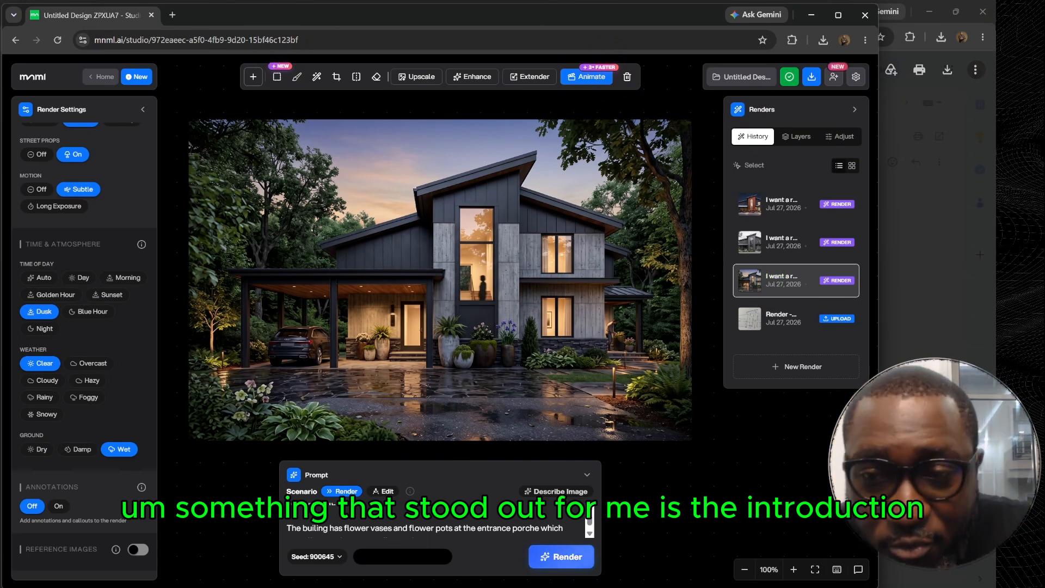
pyautogui.click(764, 210)
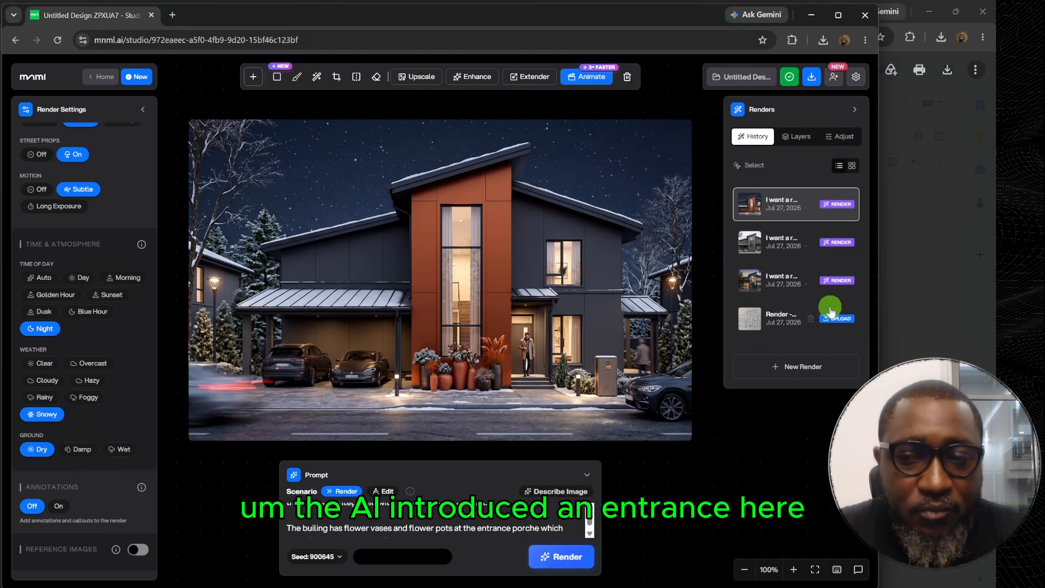
pyautogui.click(773, 321)
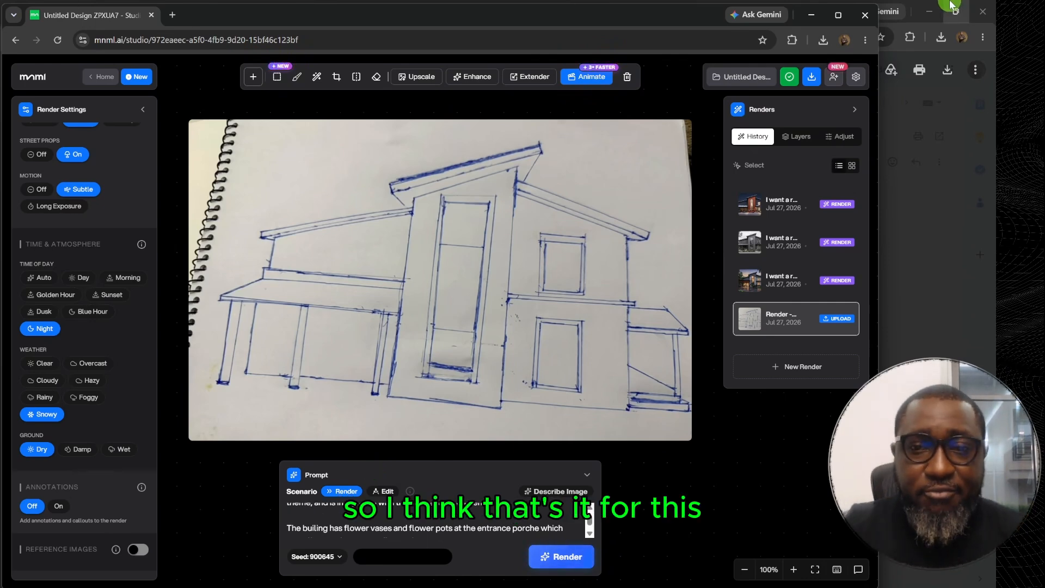
pyautogui.moveTo(950, 5)
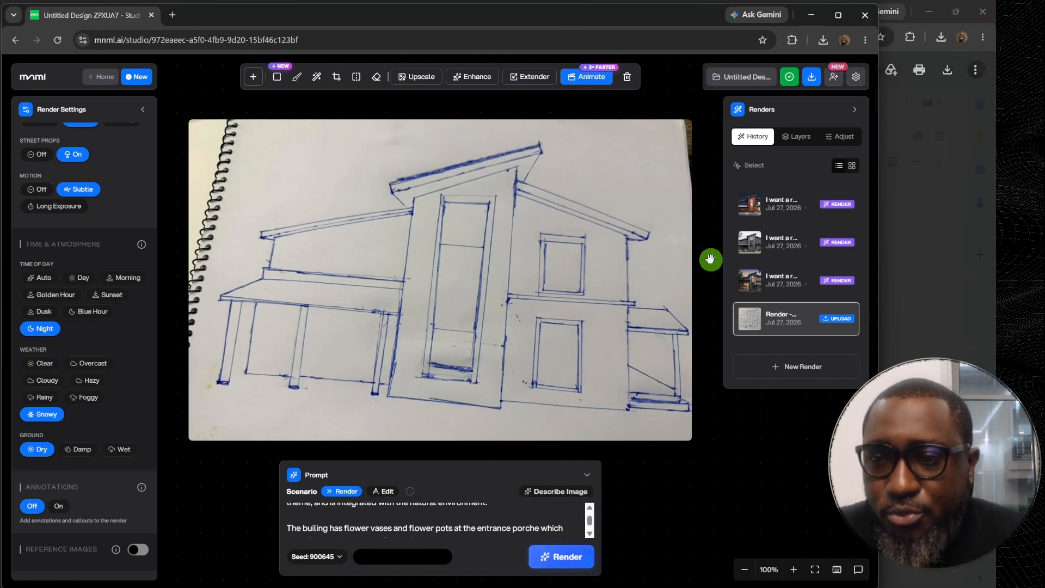
pyautogui.click(778, 234)
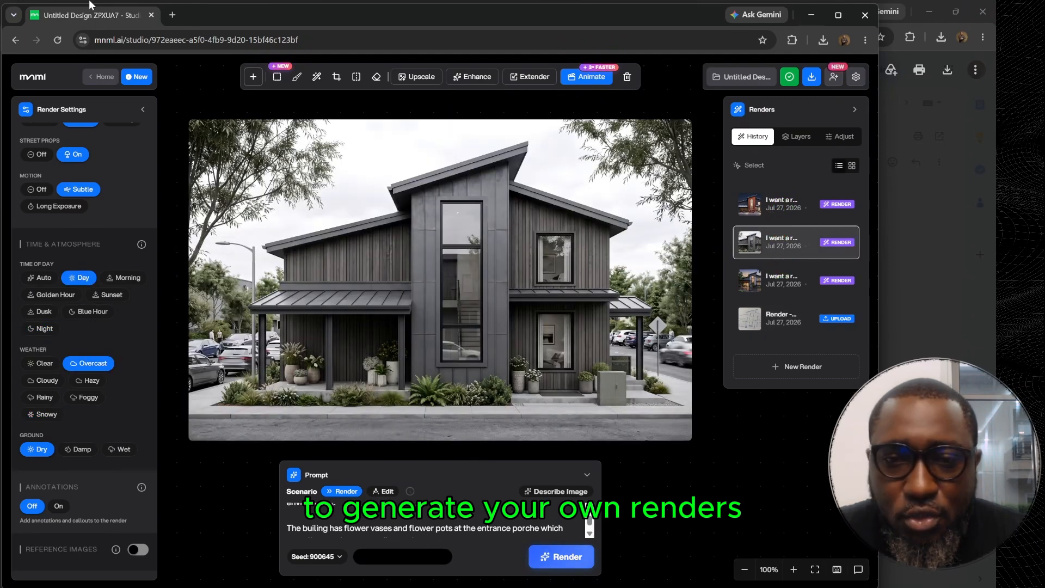